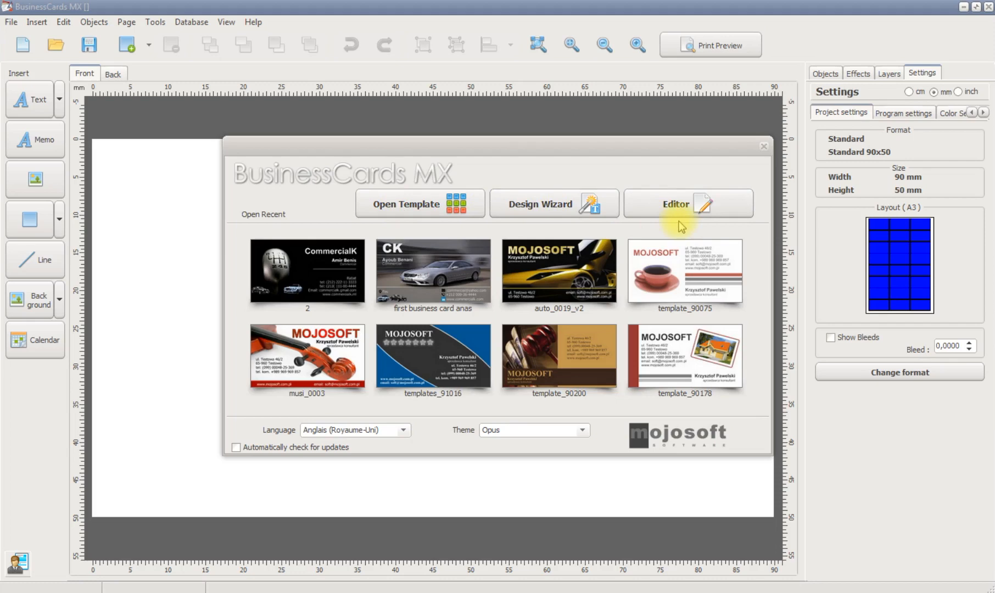
Browse the template library's animals, auto, beauty and foods categories, then close it without choosing a template
left_click(420, 211)
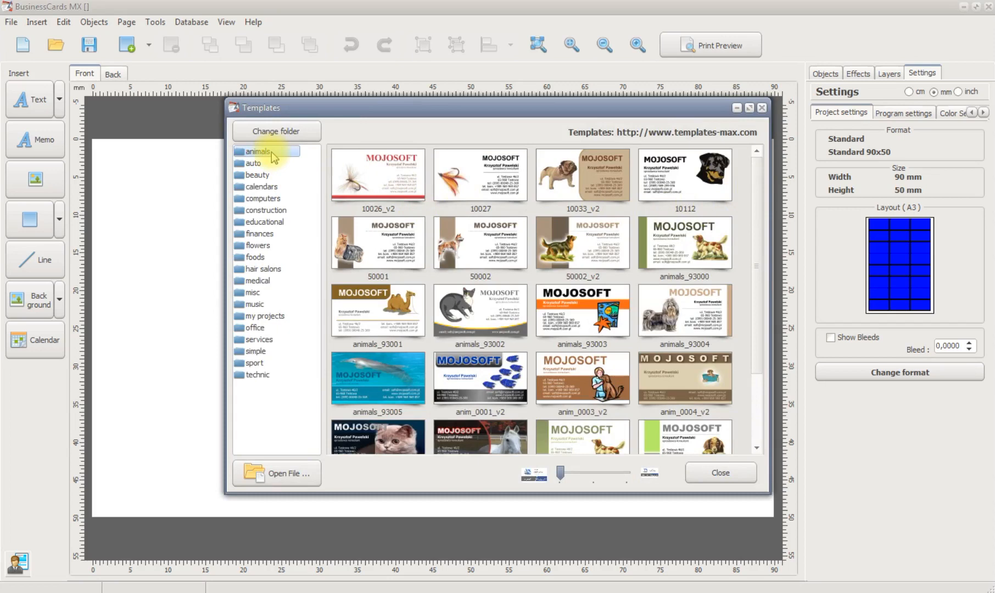
mouse_move(756, 196)
left_mouse_down()
mouse_move(758, 282)
mouse_move(763, 189)
left_mouse_up()
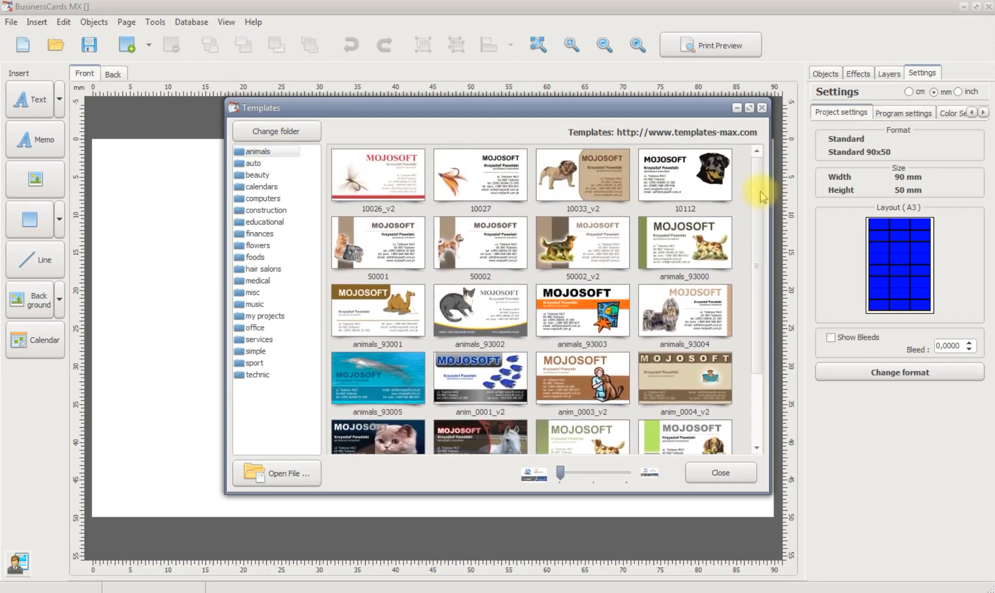
left_click(261, 163)
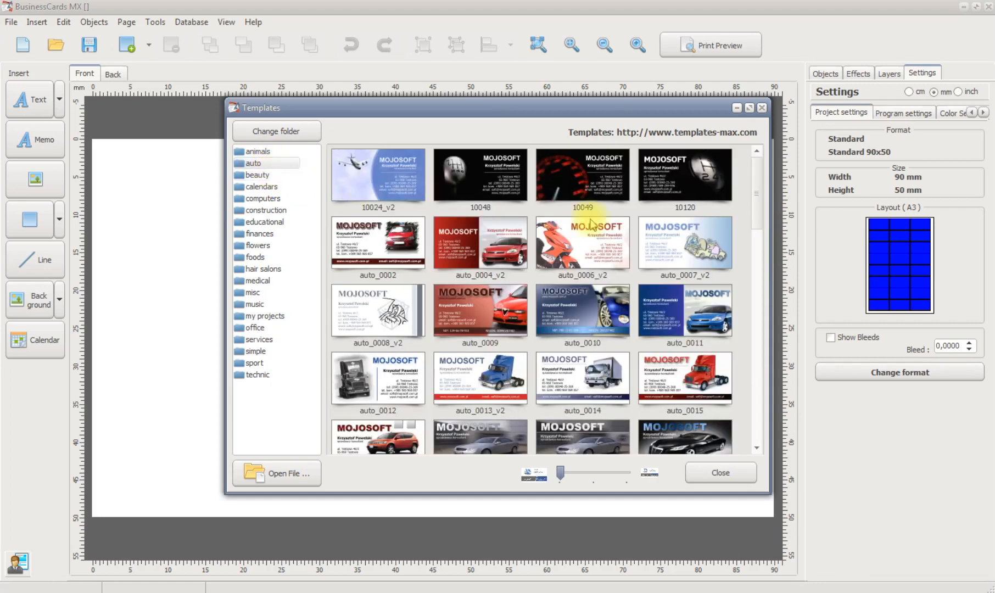
mouse_move(759, 196)
left_mouse_down()
mouse_move(758, 281)
mouse_move(765, 181)
left_mouse_up()
left_click(274, 174)
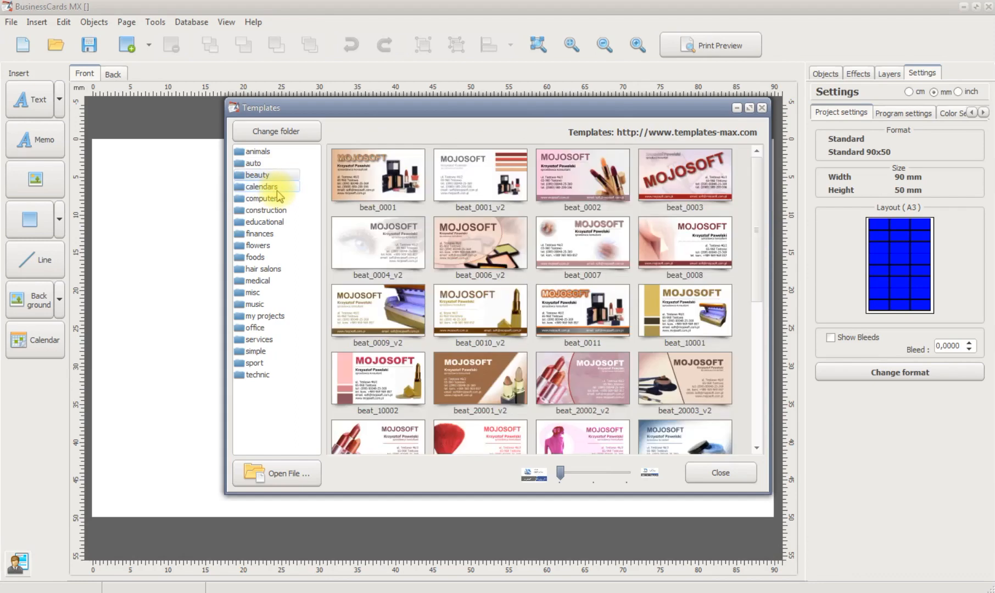
left_click(254, 258)
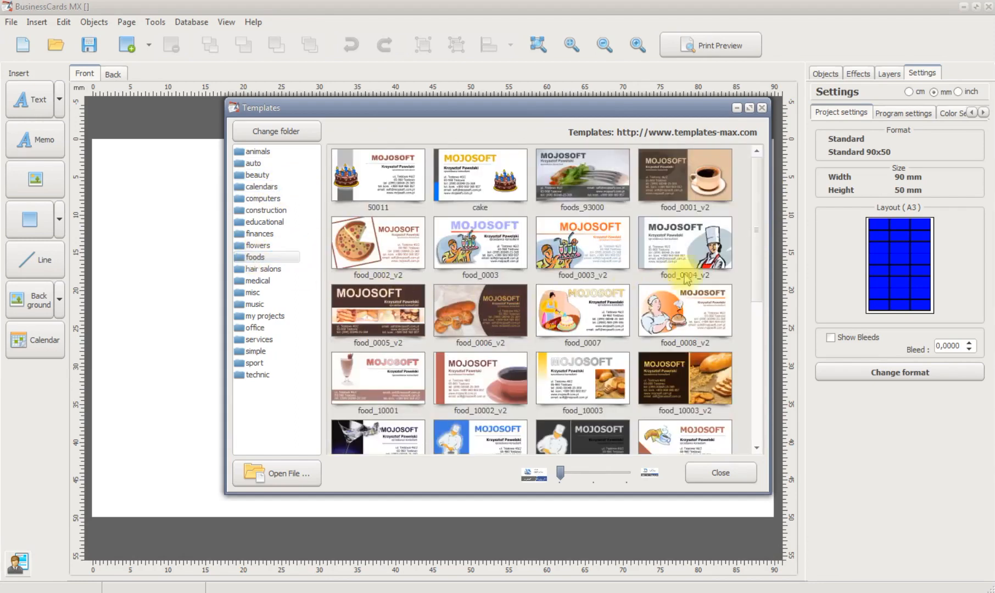
left_click_drag(761, 229, 755, 207)
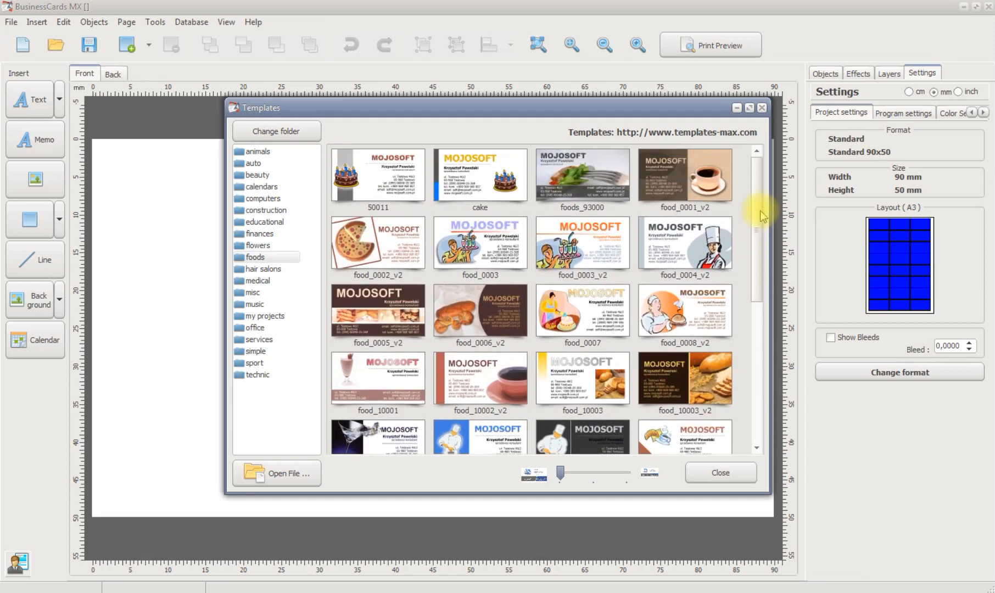
left_click(708, 473)
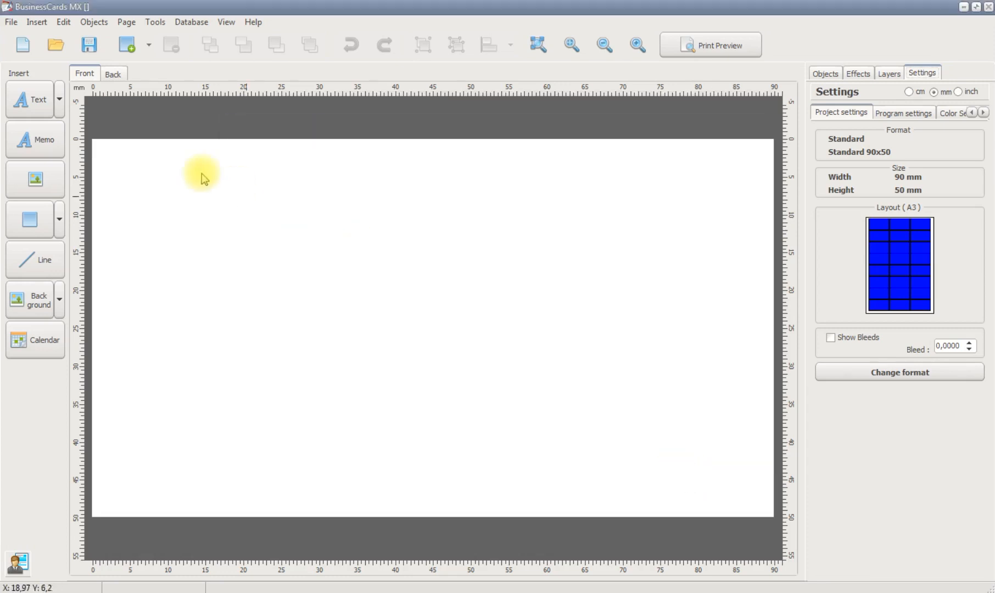
left_click(11, 22)
mouse_move(37, 128)
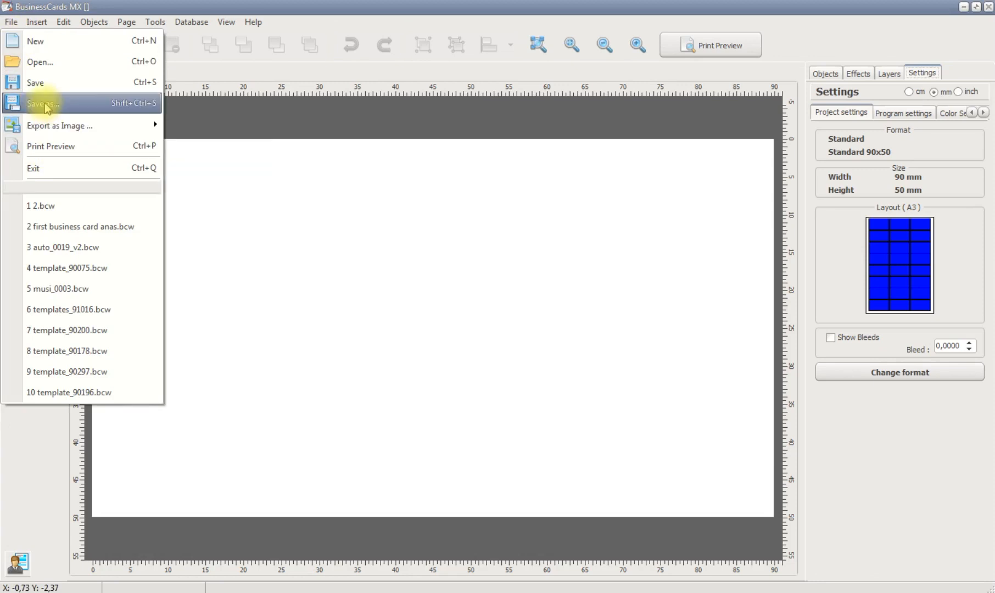
left_click(270, 155)
Start a new card in the Design Wizard from the blank layout right2, accepting the Standard 90x50 format
left_click(22, 46)
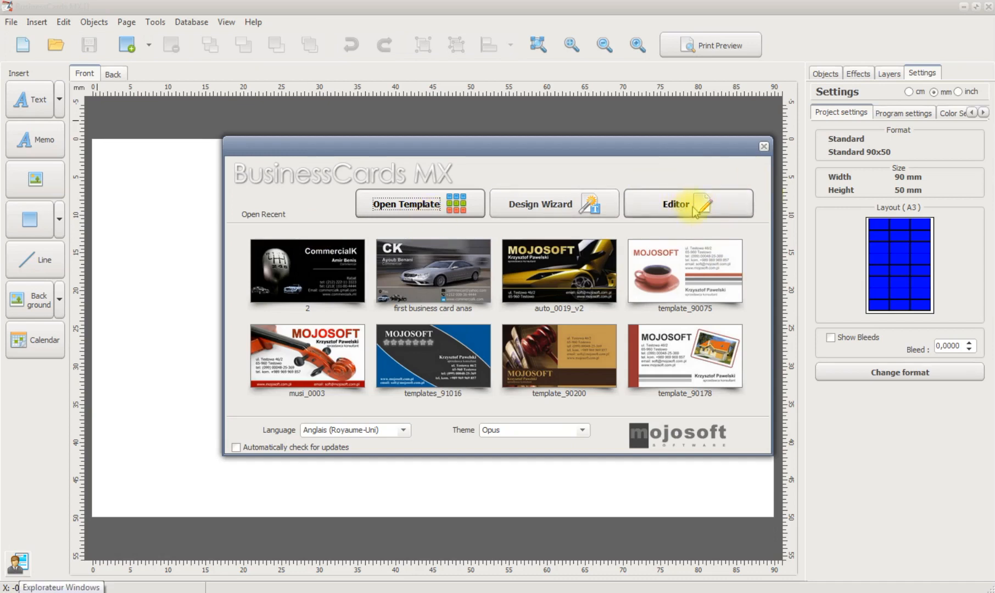
left_click(538, 207)
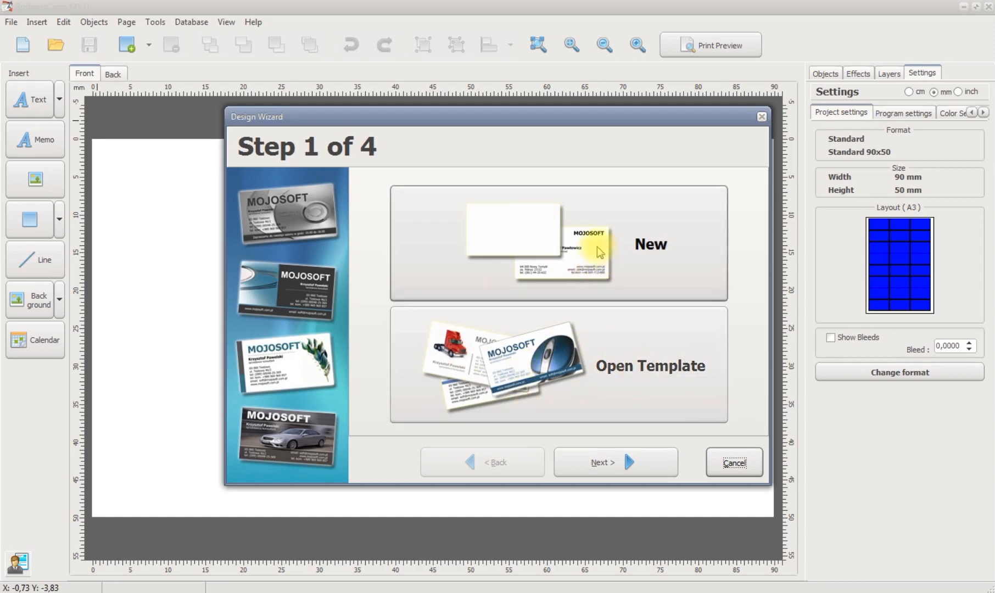
left_click(571, 254)
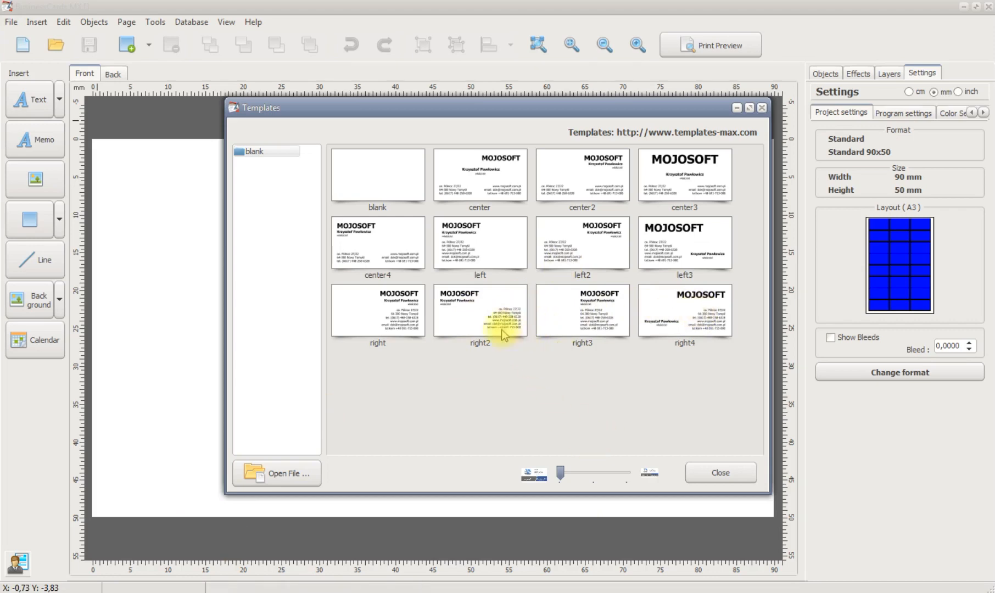
double_click(472, 313)
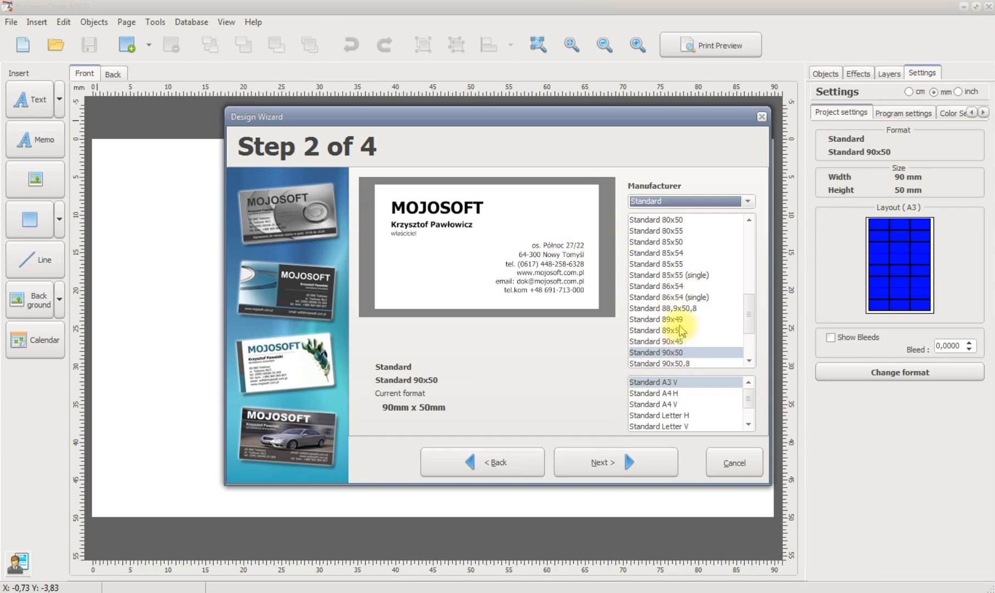
left_click(613, 468)
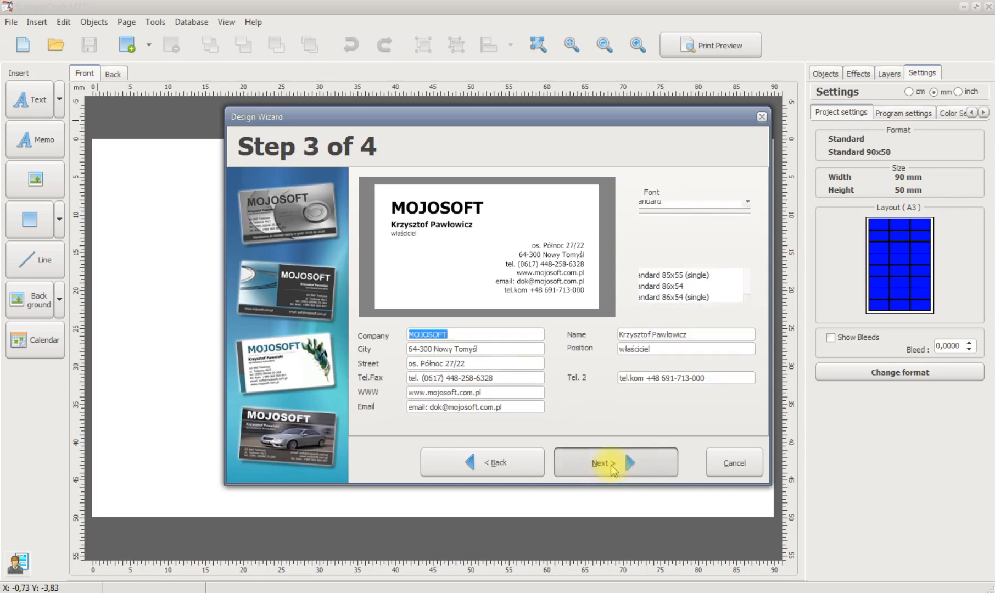
Replace the sample company name with "Pizzza Delivery"
left_click_drag(522, 117, 498, 138)
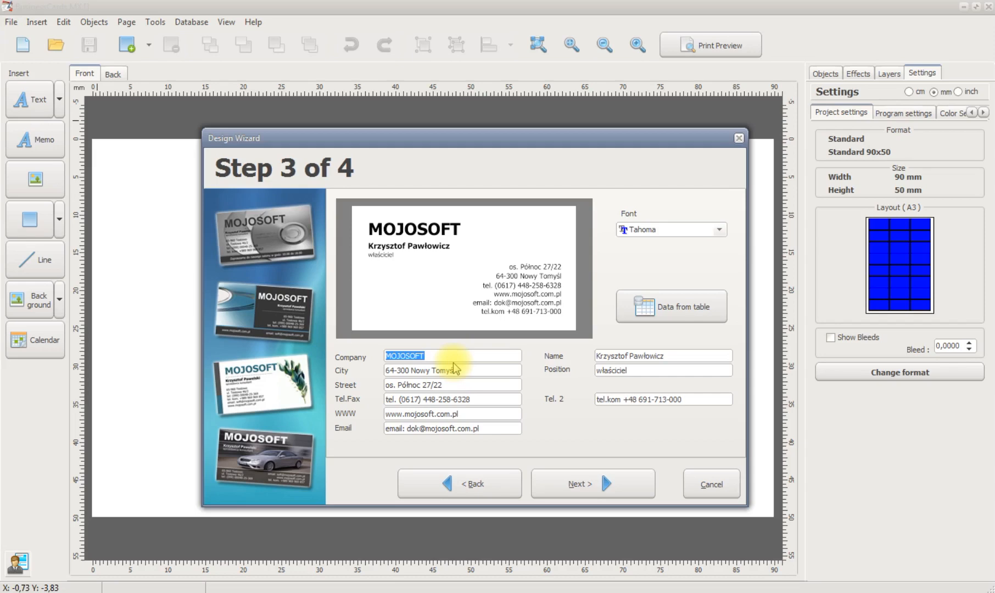
type("Pizzza delivery")
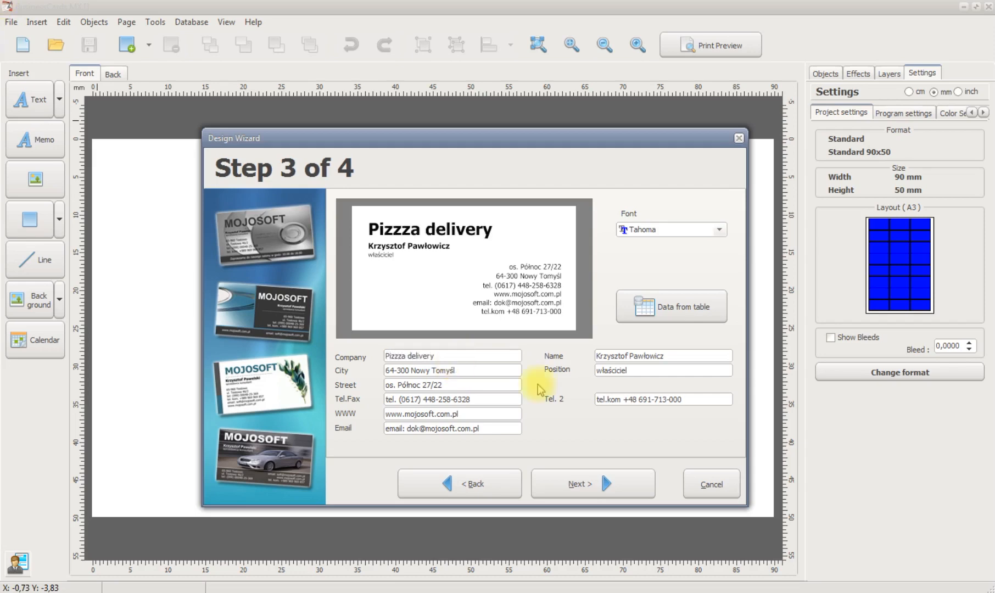
left_click(412, 357)
key("BackSpace")
type("D")
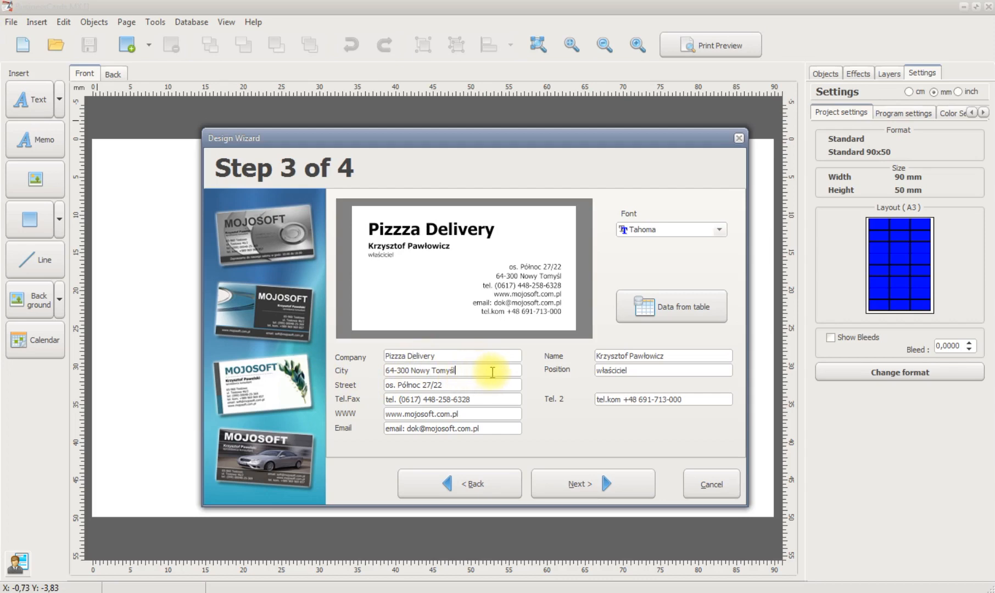
Set the city to Rabat and replace the sample street with the company's street
left_click_drag(489, 370, 373, 381)
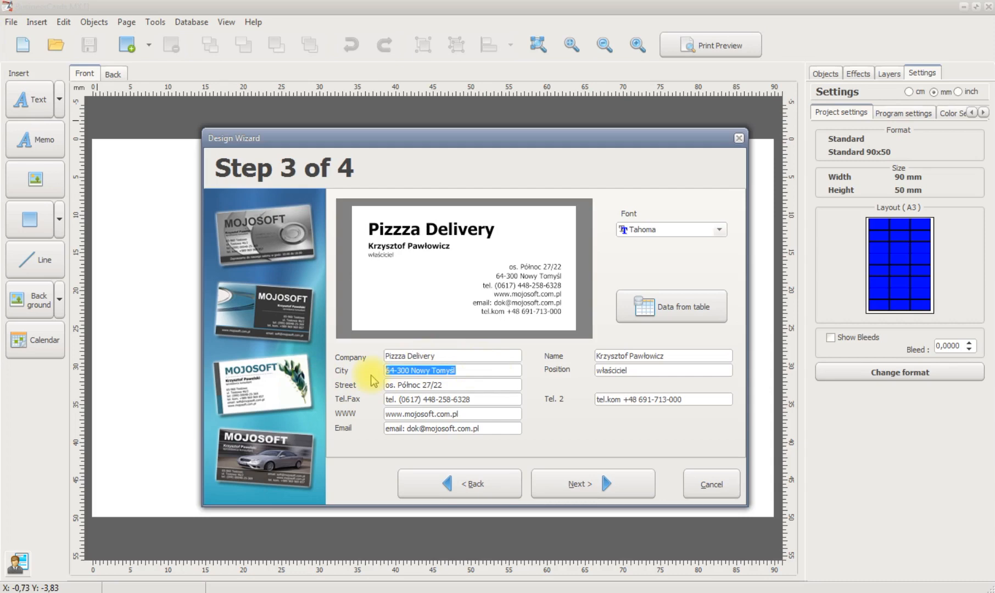
key("BackSpace")
type("r")
key("BackSpace")
type("Rabat")
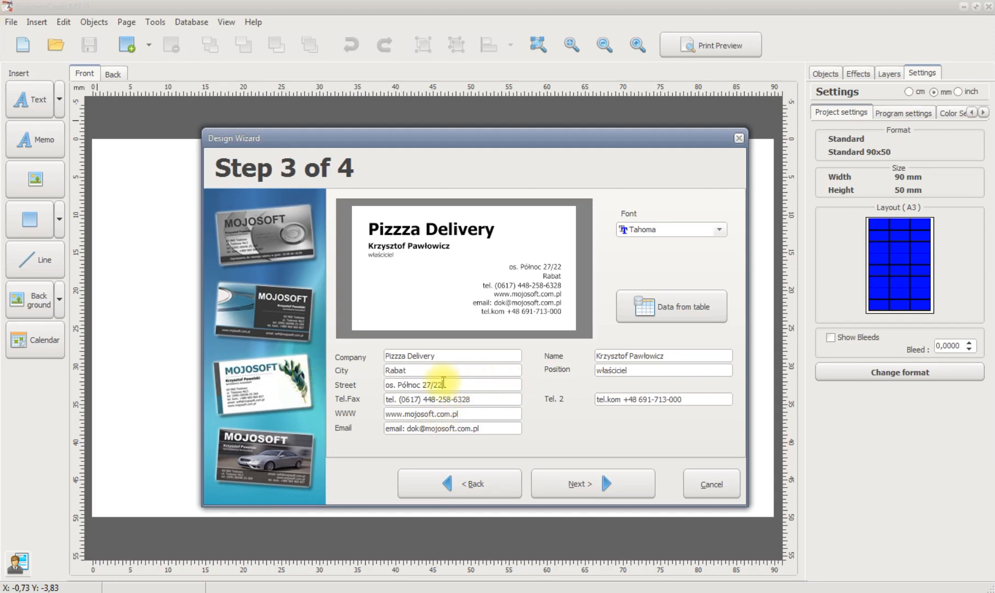
left_click_drag(455, 386, 382, 385)
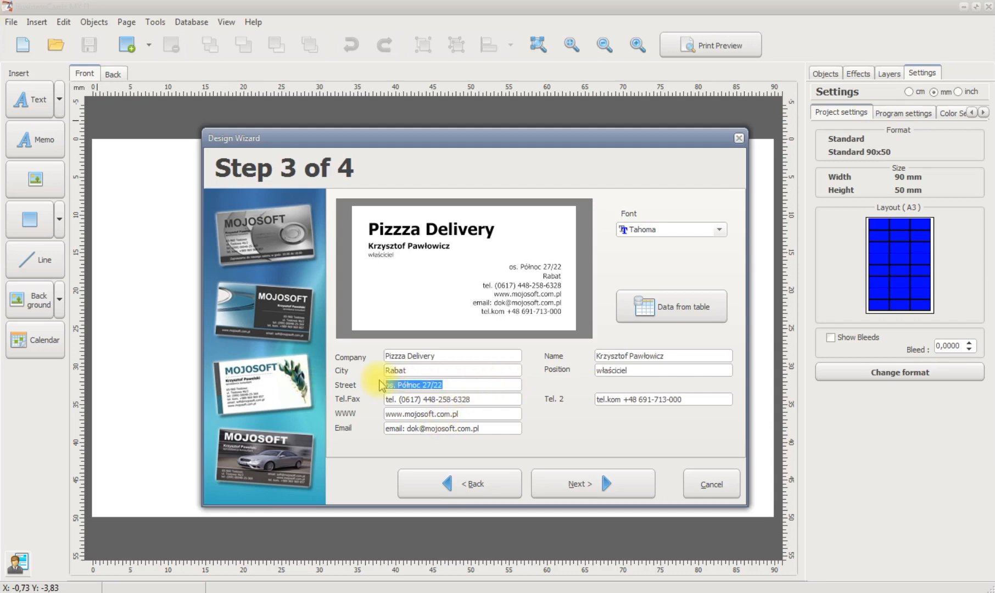
type("w")
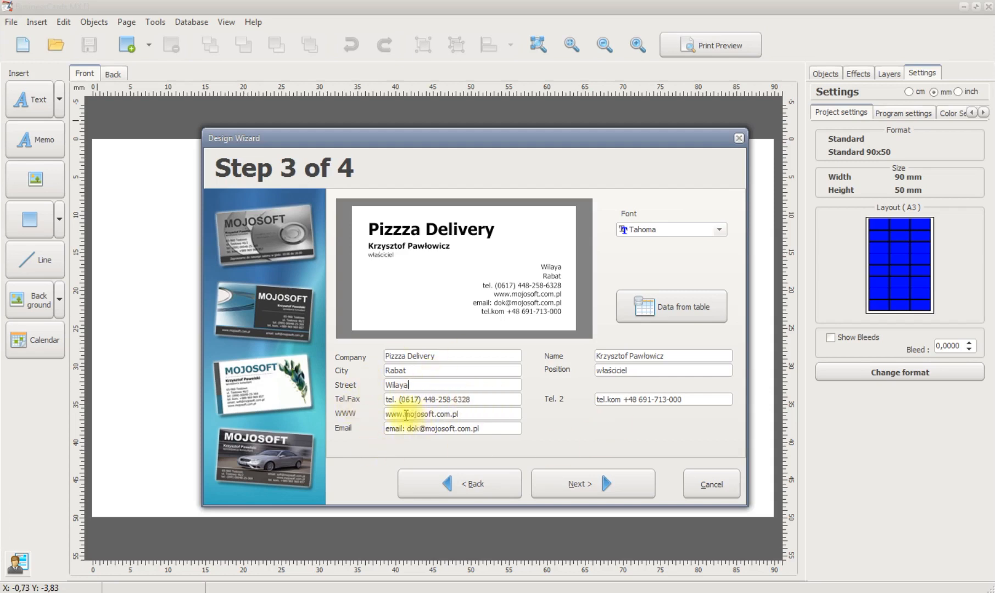
left_click_drag(406, 414, 442, 413)
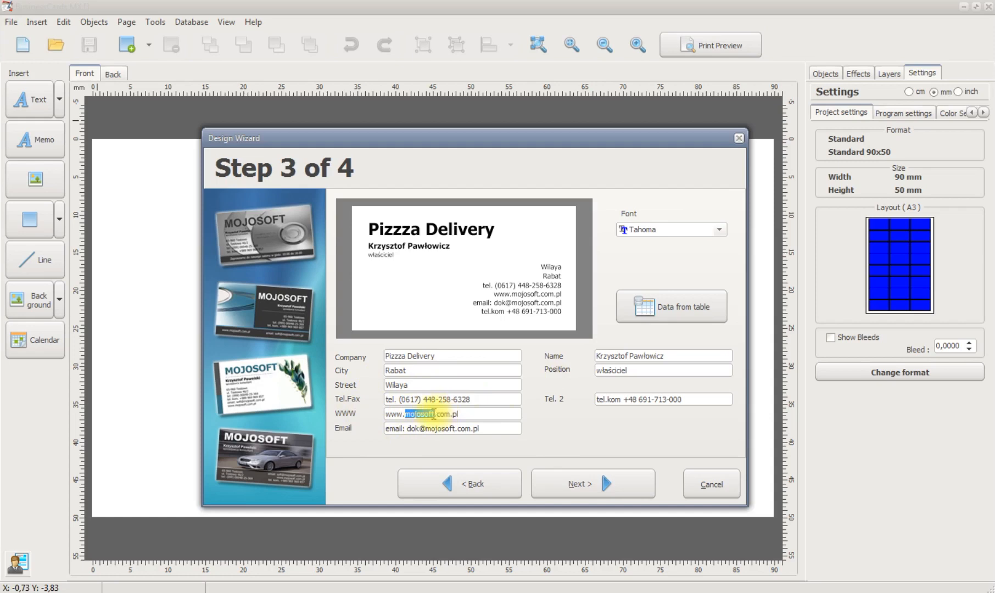
type("pl")
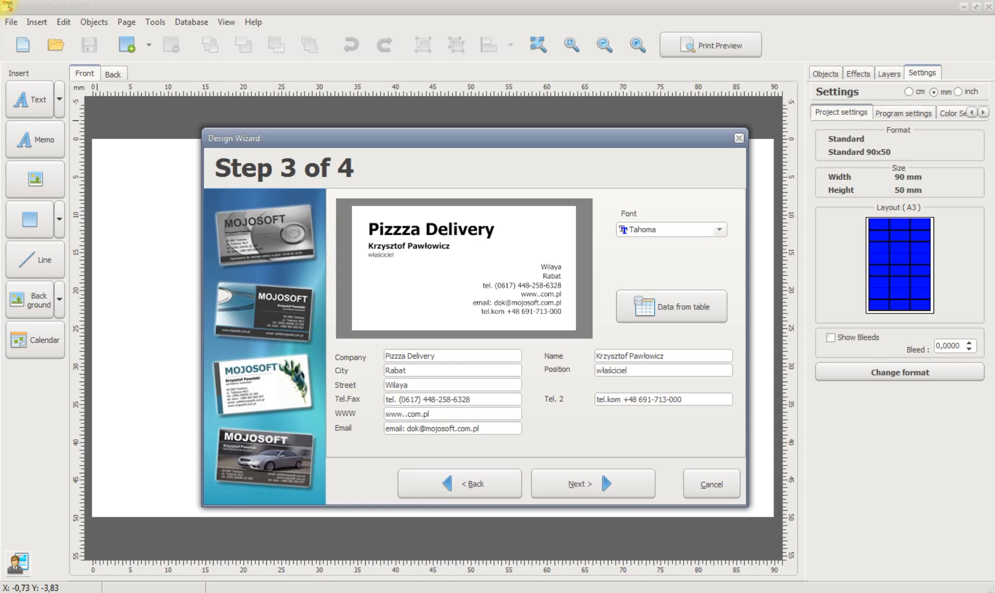
type("zzadelivery")
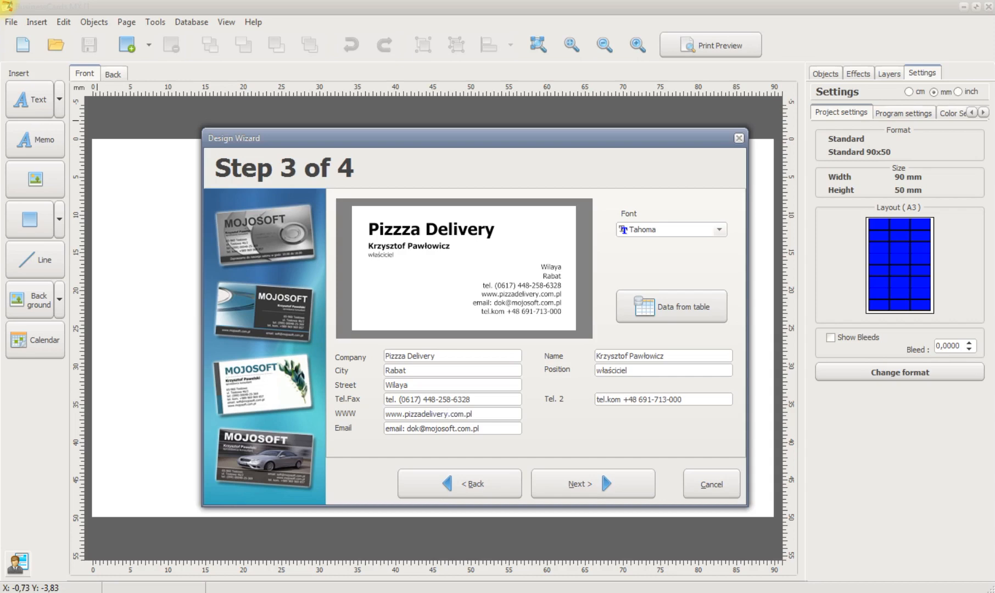
key("BackSpace")
key("BackSpace")
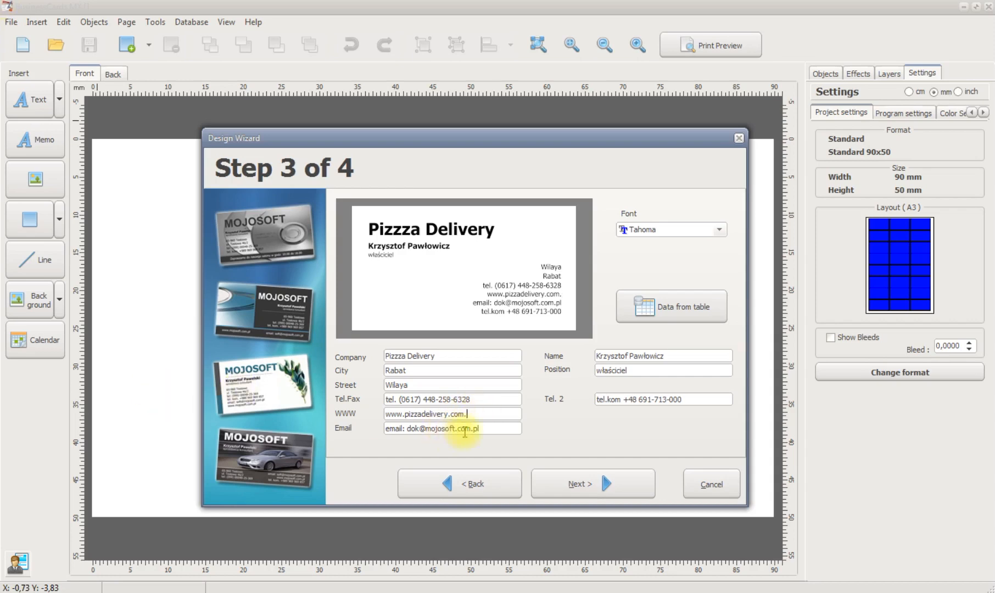
Replace the sample e-mail with the company's Gmail address, keeping the "email:" prefix
left_click_drag(440, 428, 416, 428)
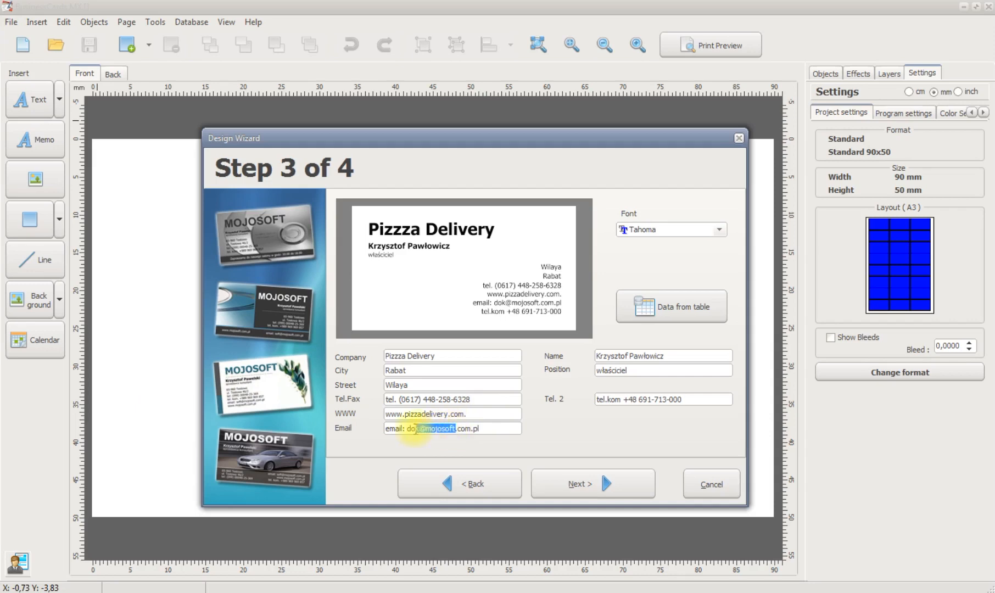
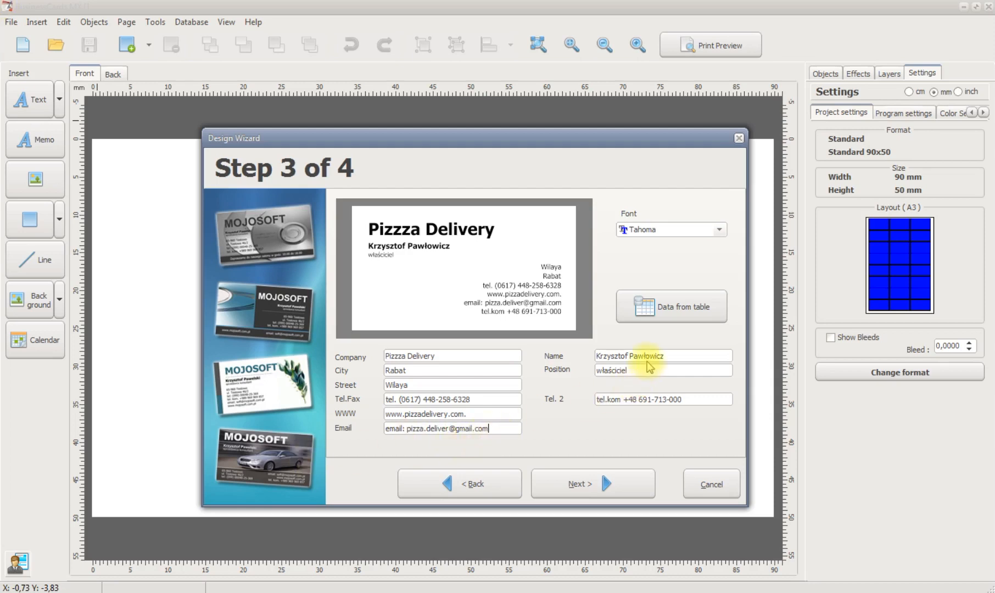
Enter the cardholder's full name and set the position to "Livreur"
left_click_drag(665, 356, 573, 355)
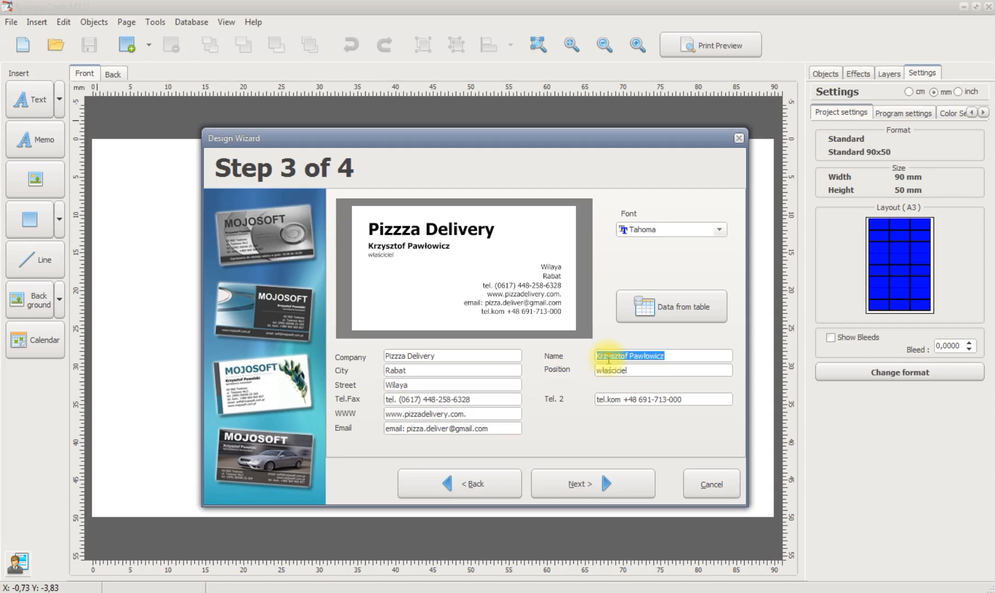
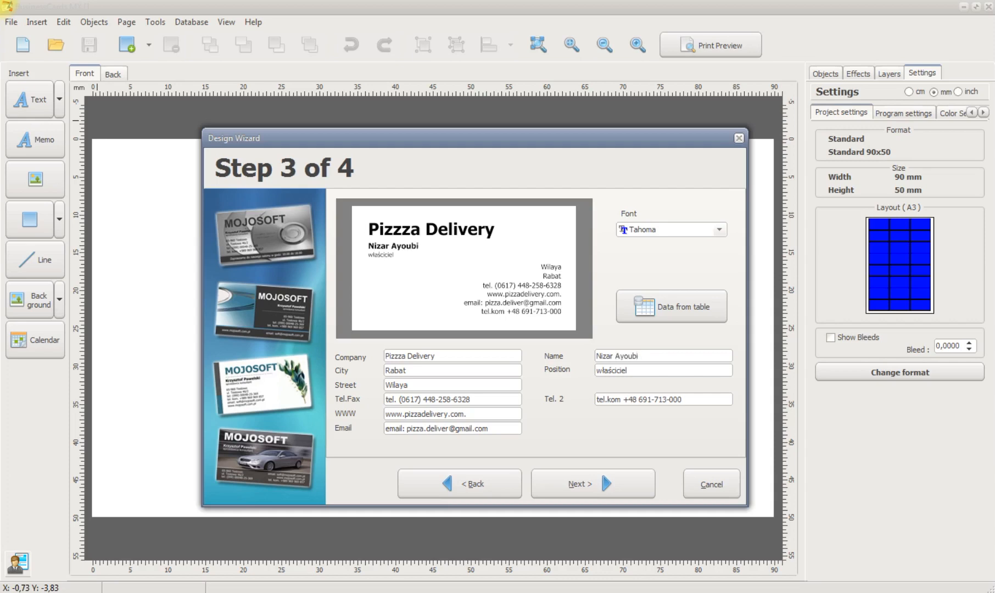
double_click(598, 371)
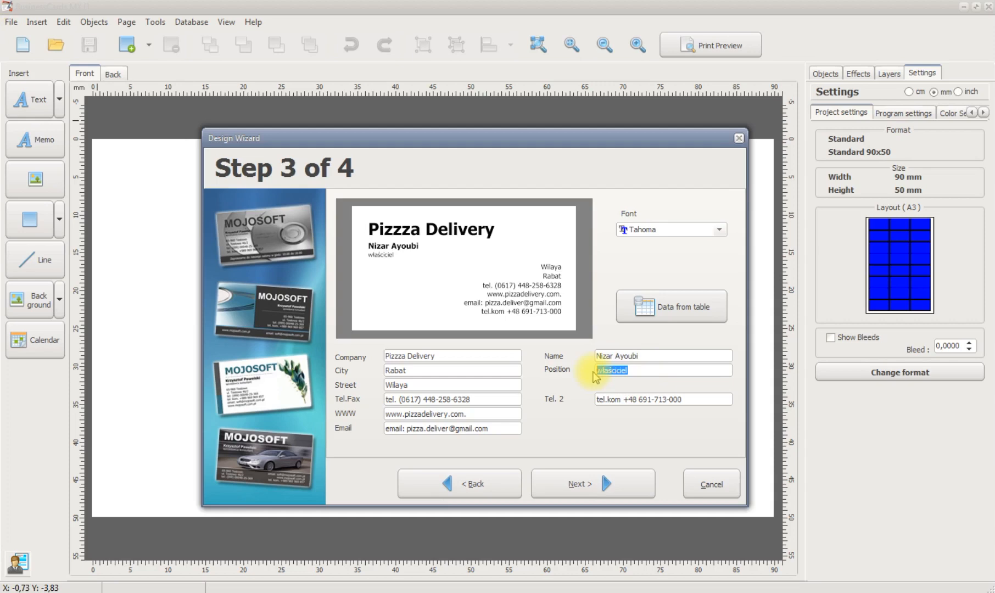
type("Livreur")
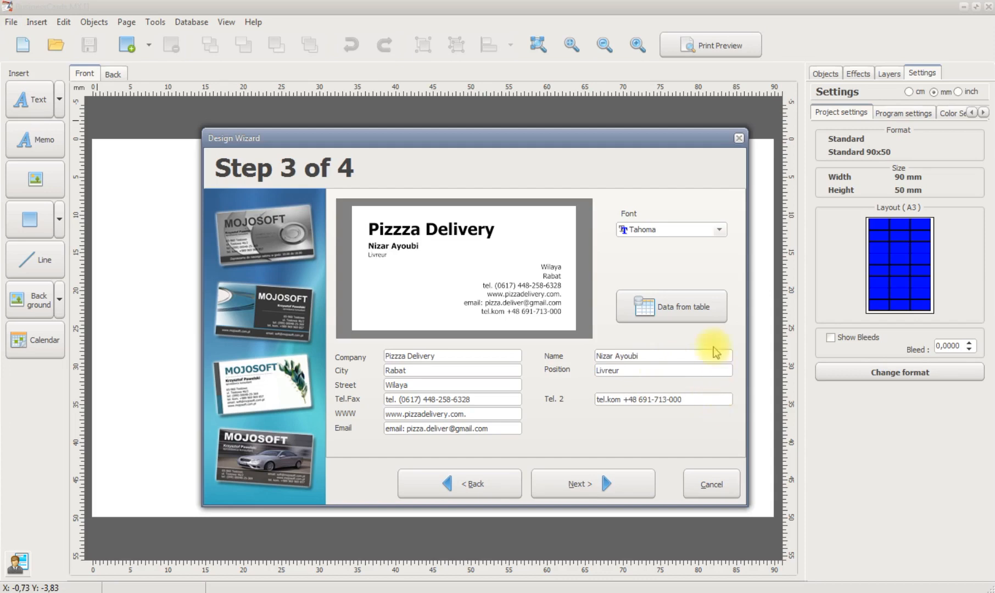
Change the font of the card's text to University
left_click(681, 230)
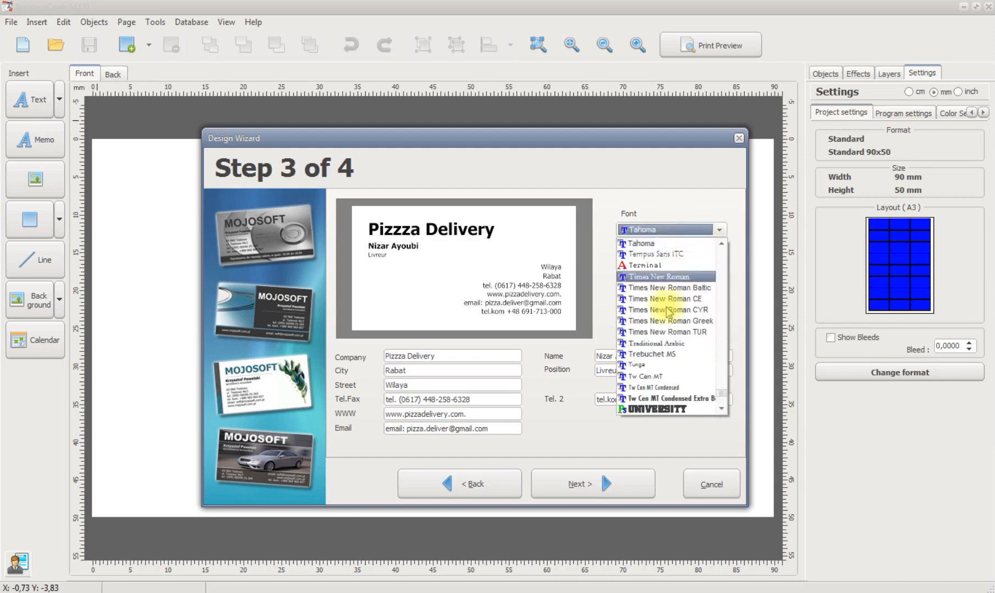
left_click(652, 409)
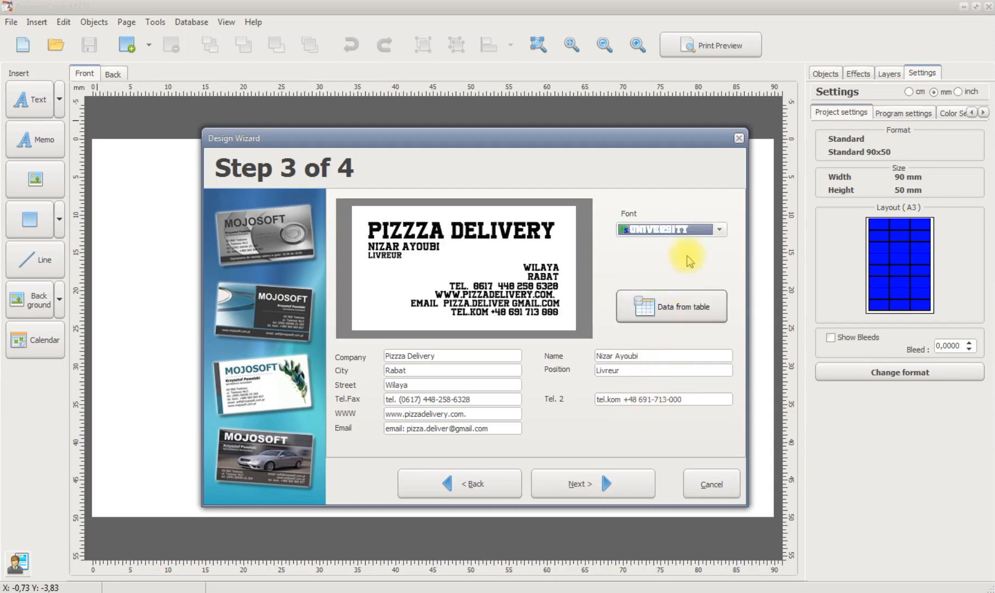
left_click(709, 230)
left_click(685, 279)
left_click(717, 229)
left_click(667, 342)
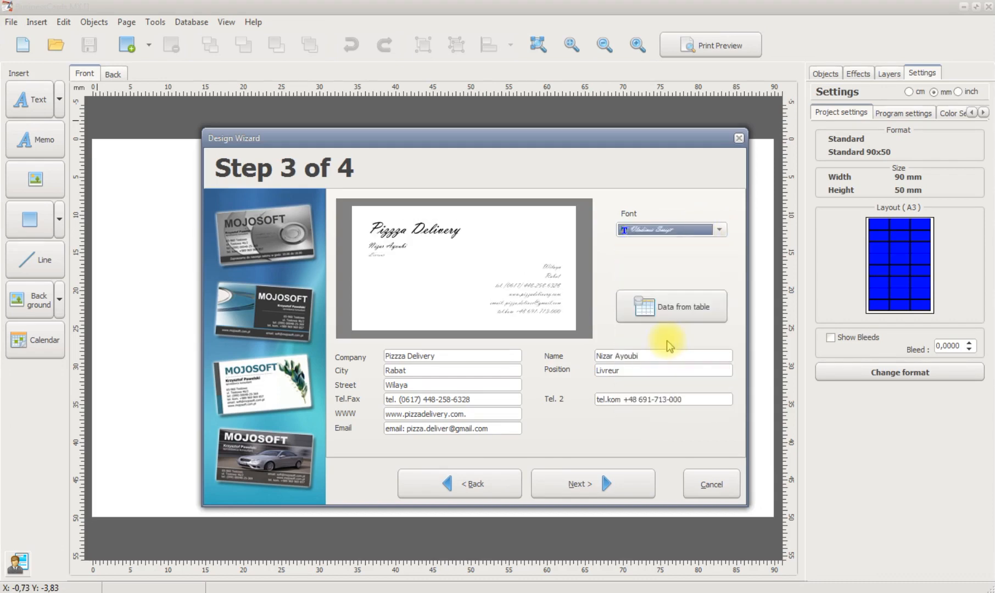
left_click(718, 230)
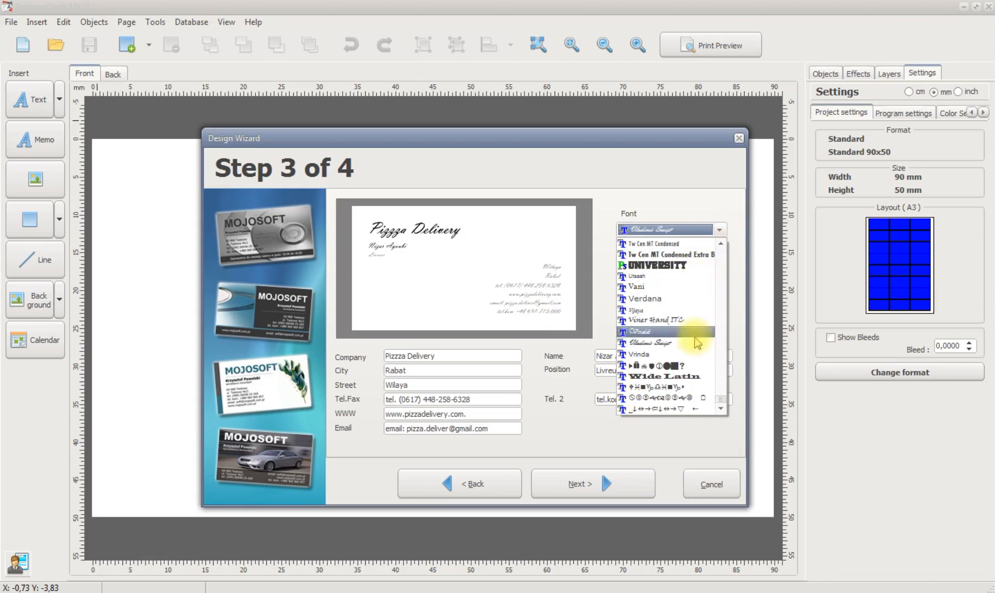
left_click_drag(721, 404, 721, 257)
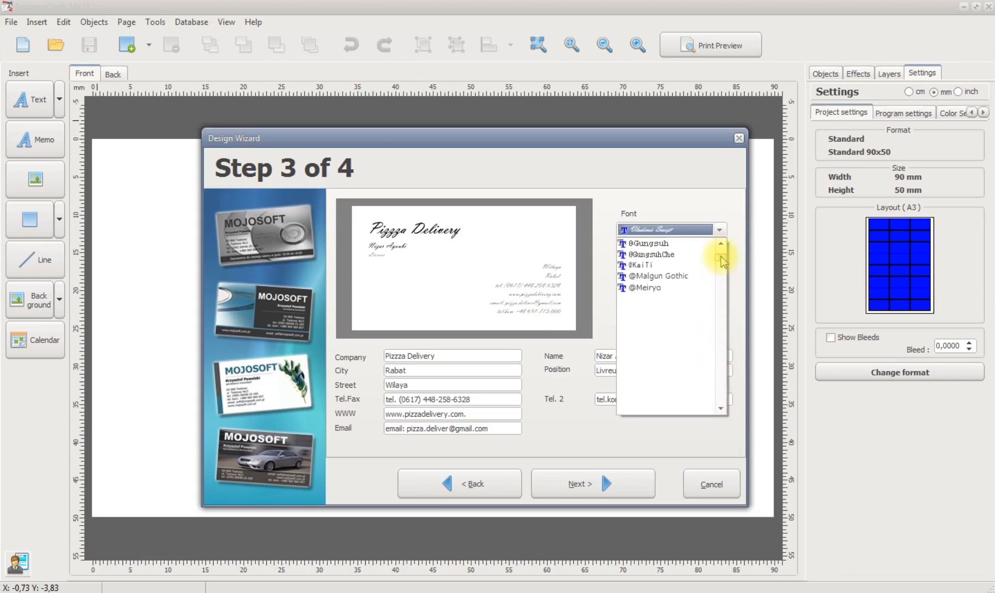
left_click(656, 387)
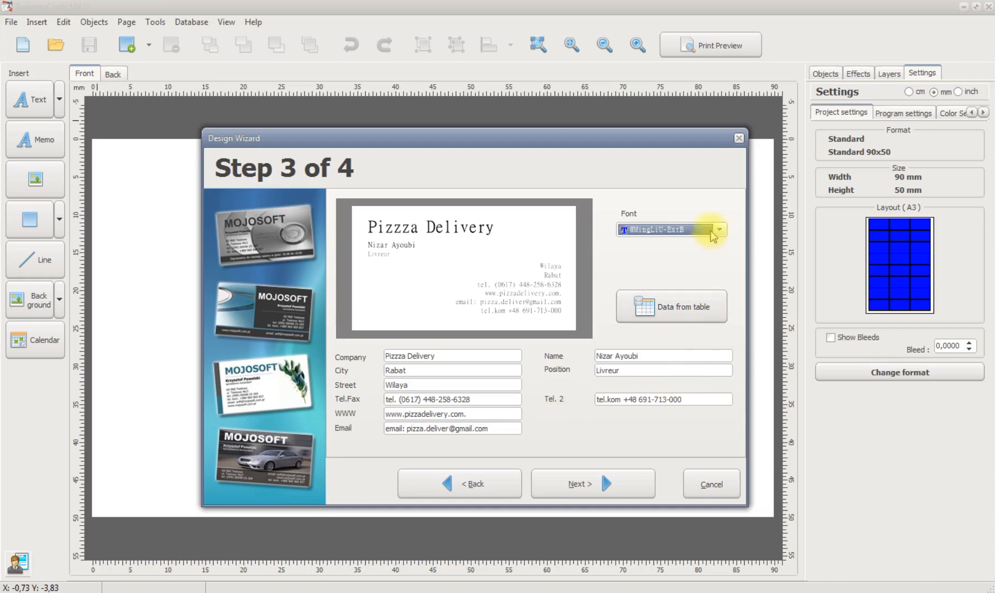
Show the wizard's data table and try Brush Script MT and Chiller as the font for the card's text
left_click(708, 309)
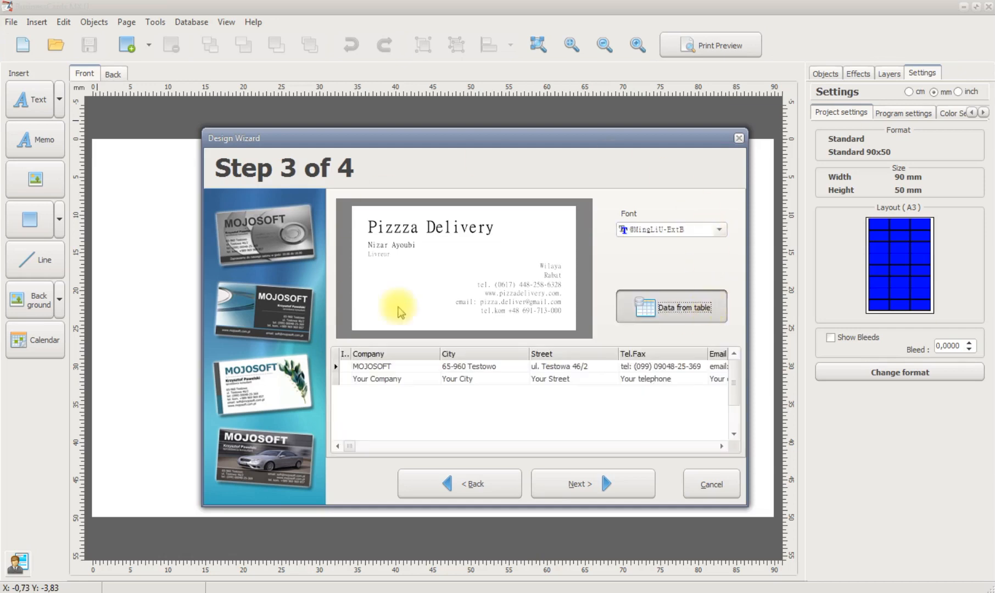
left_click(709, 235)
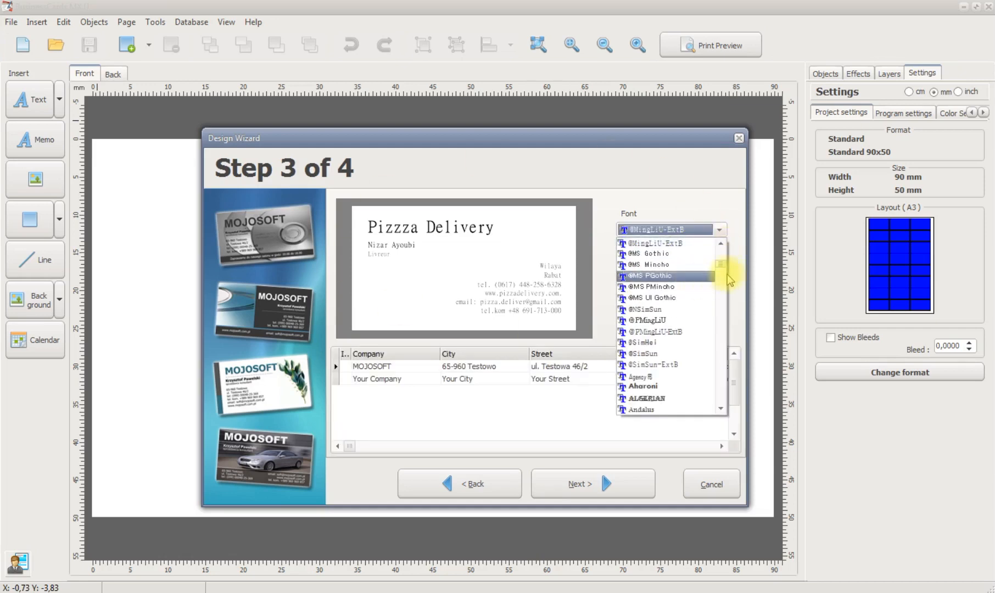
scroll(721, 269, "down", 12)
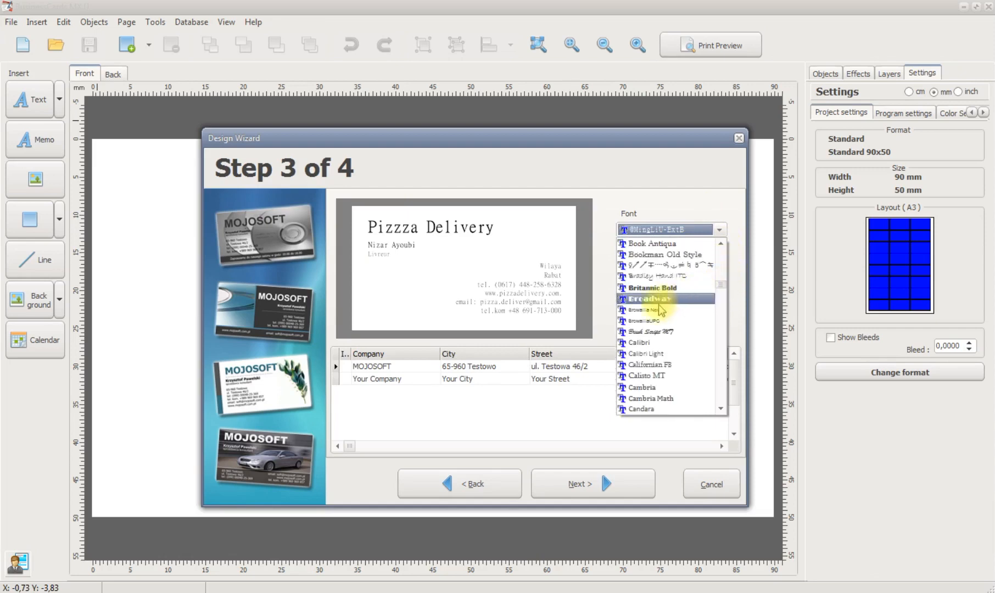
left_click(654, 333)
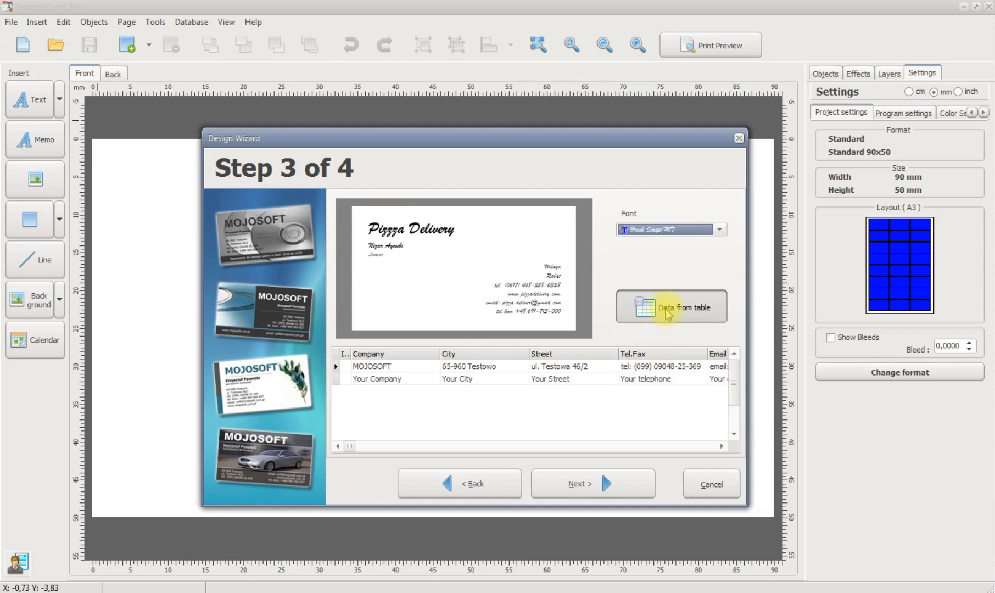
left_click(714, 230)
left_click(679, 387)
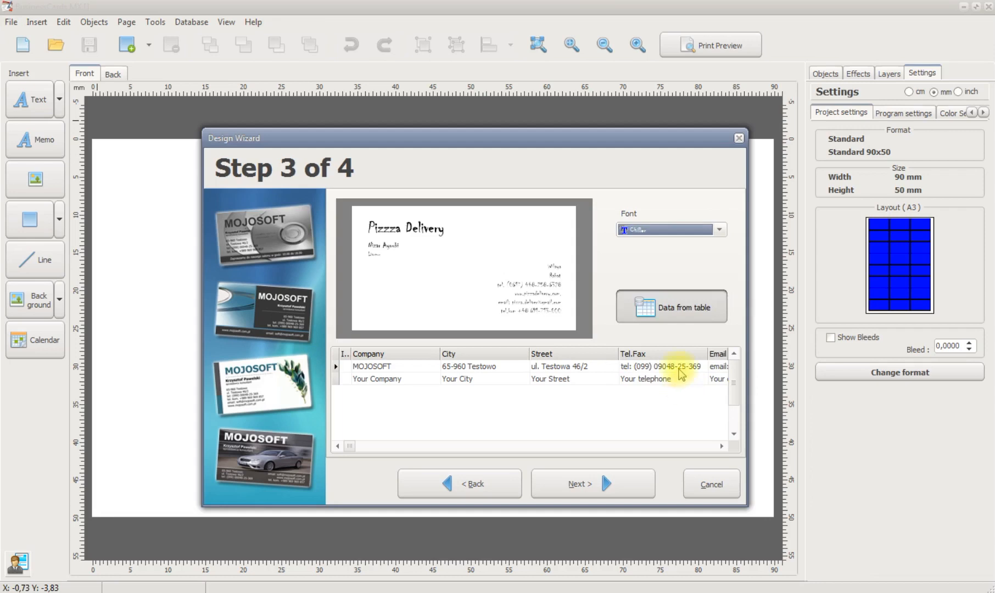
Set the card's font to Edwardian Script ITC and finish the wizard to generate the card
left_click(719, 229)
scroll(684, 351, "down", 4)
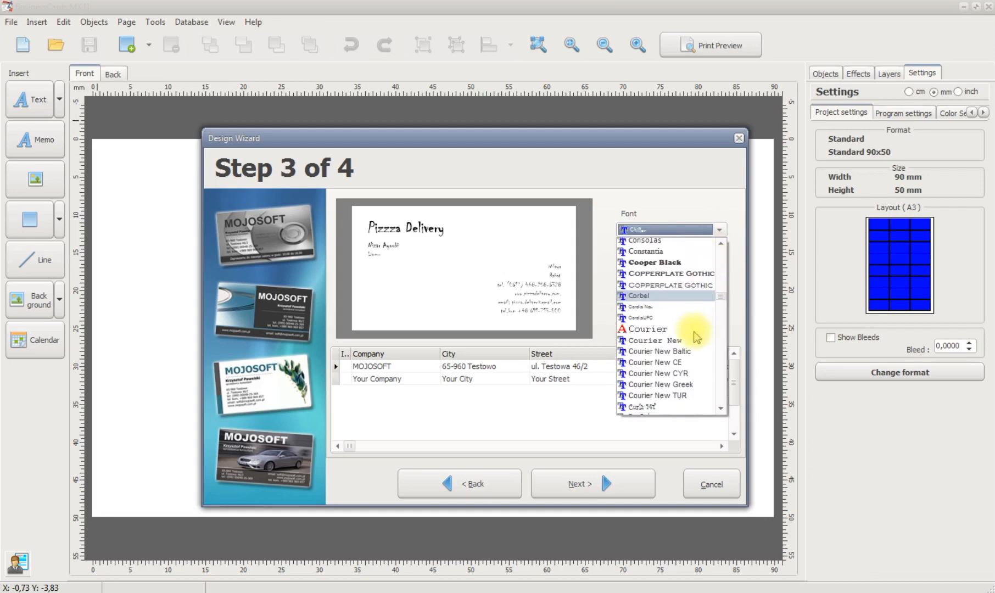
scroll(680, 376, "down", 4)
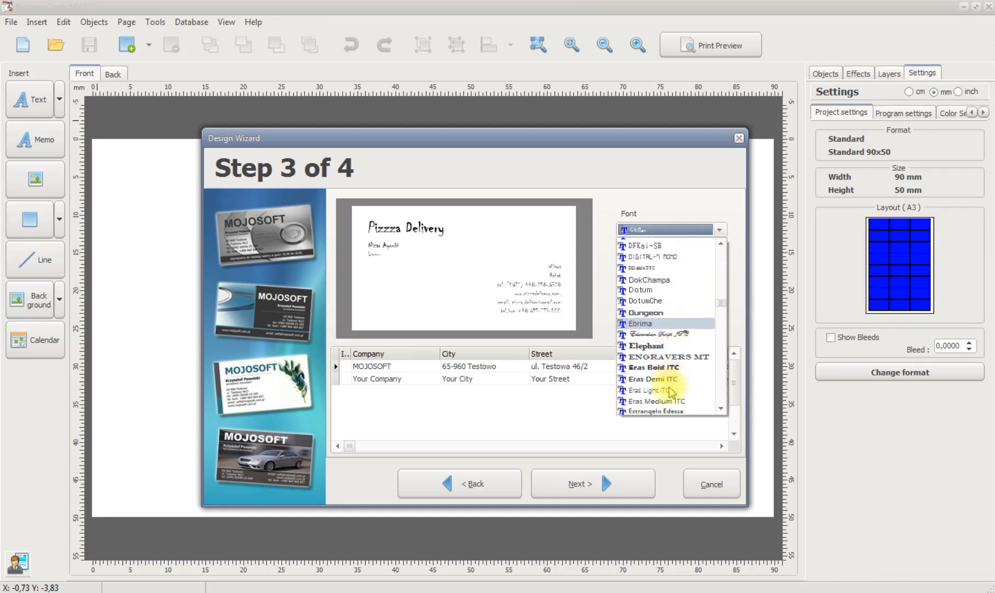
left_click(667, 300)
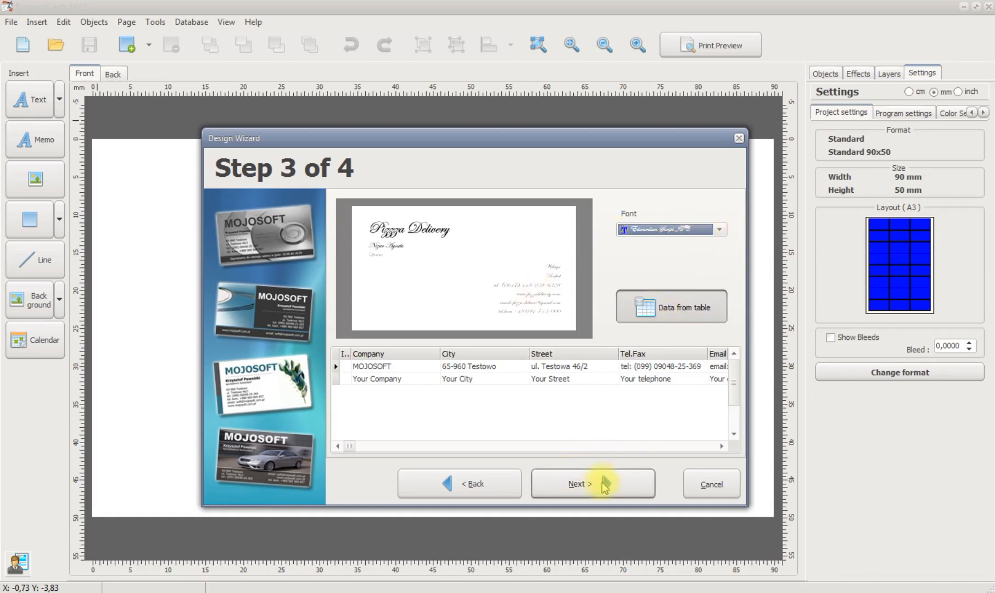
left_click(602, 484)
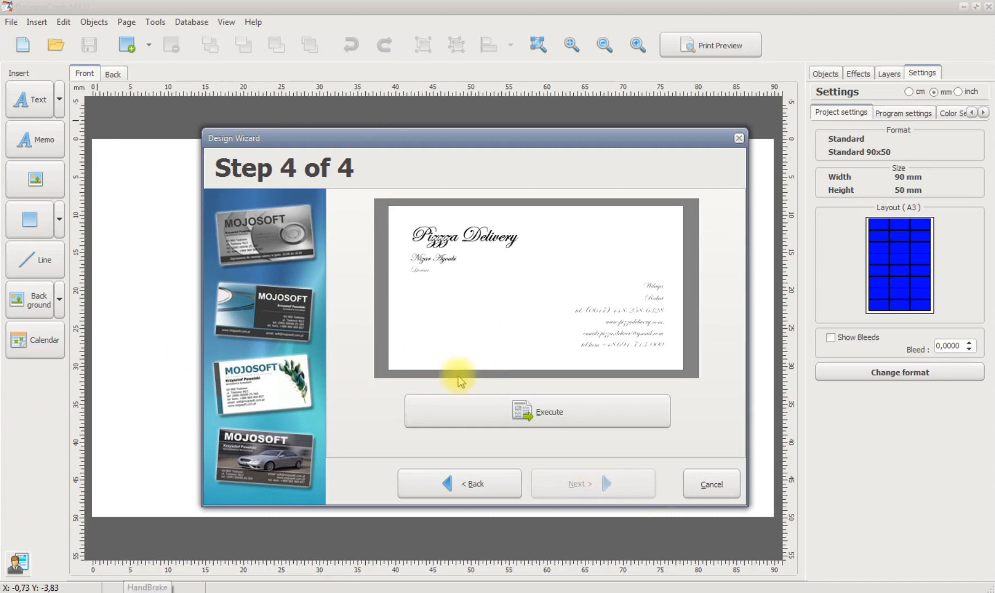
left_click(541, 411)
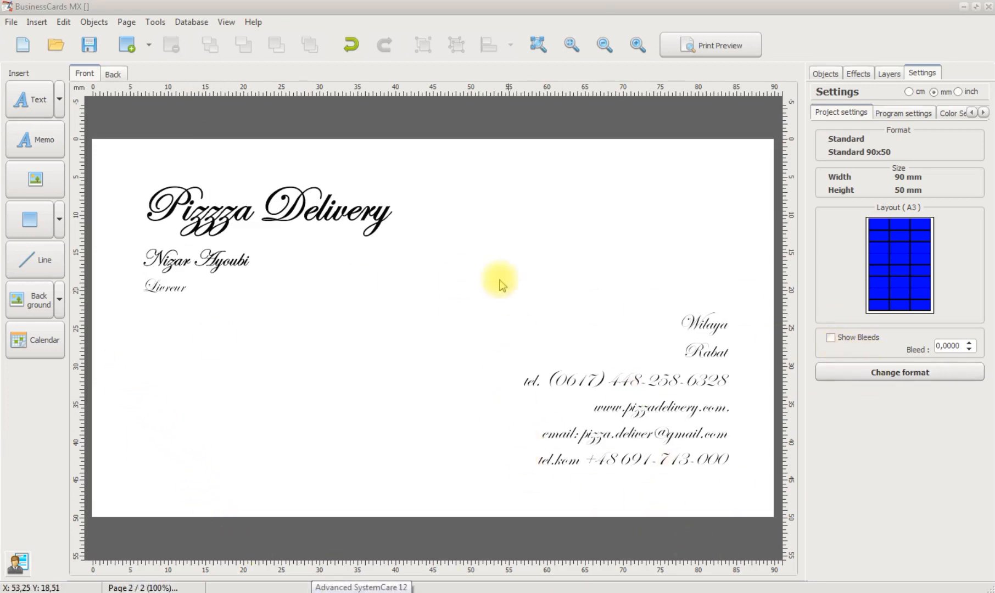
Show the grid on the card and move the company name to about 5.4 mm from the left and 4.4 mm from the top
left_click(895, 112)
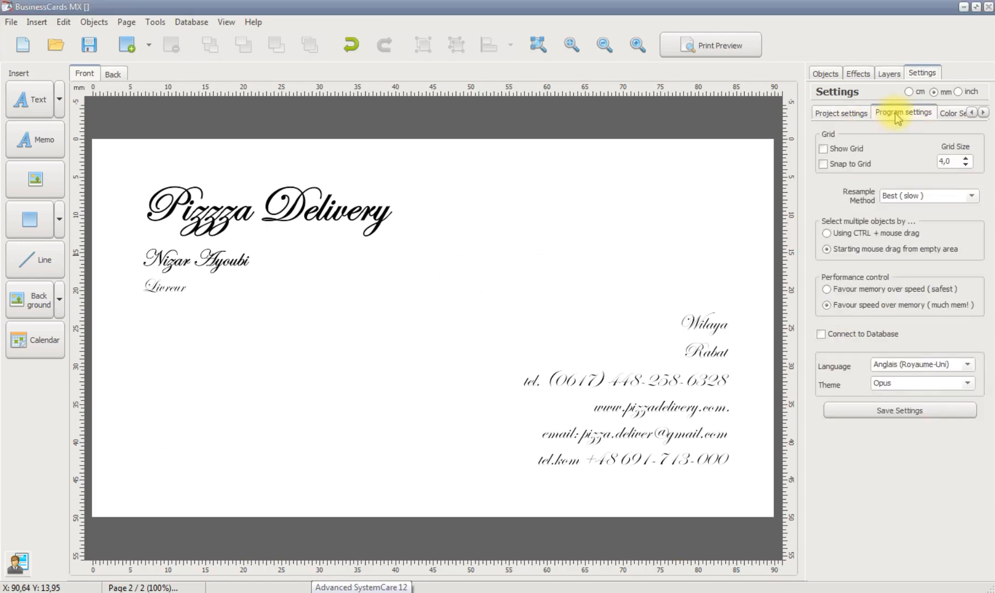
left_click(823, 148)
left_click(841, 113)
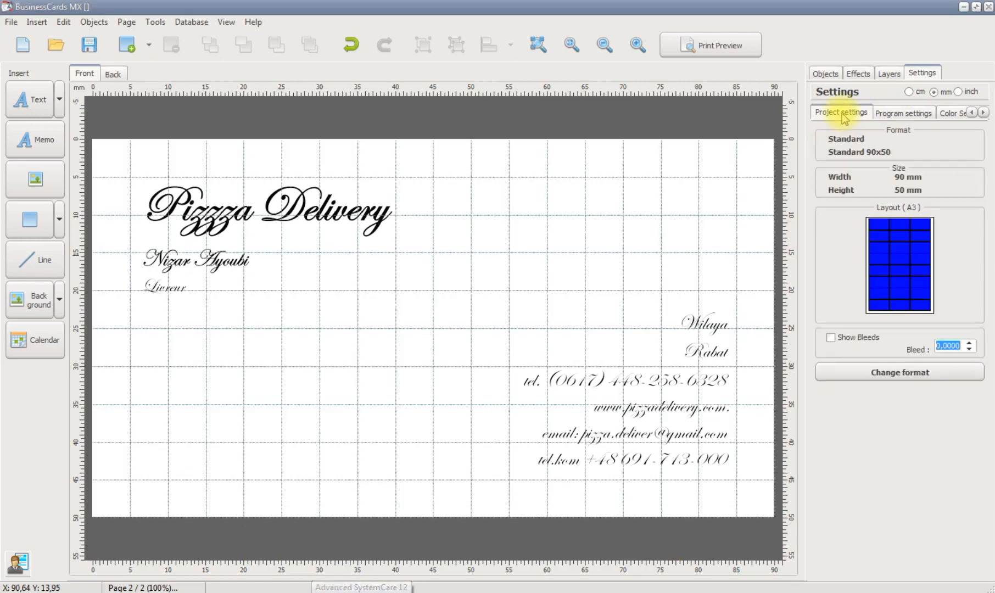
left_click(281, 195)
left_click_drag(281, 195, 273, 199)
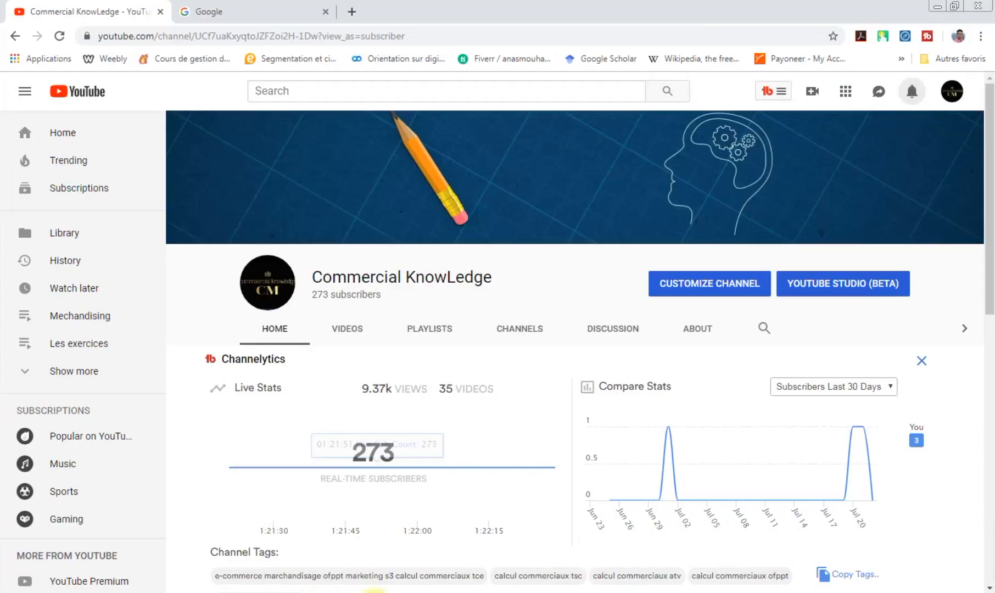
Switch to the Chrome browser and search Google Images for "pizza png"
left_click(240, 11)
type("pizza png")
key("Return")
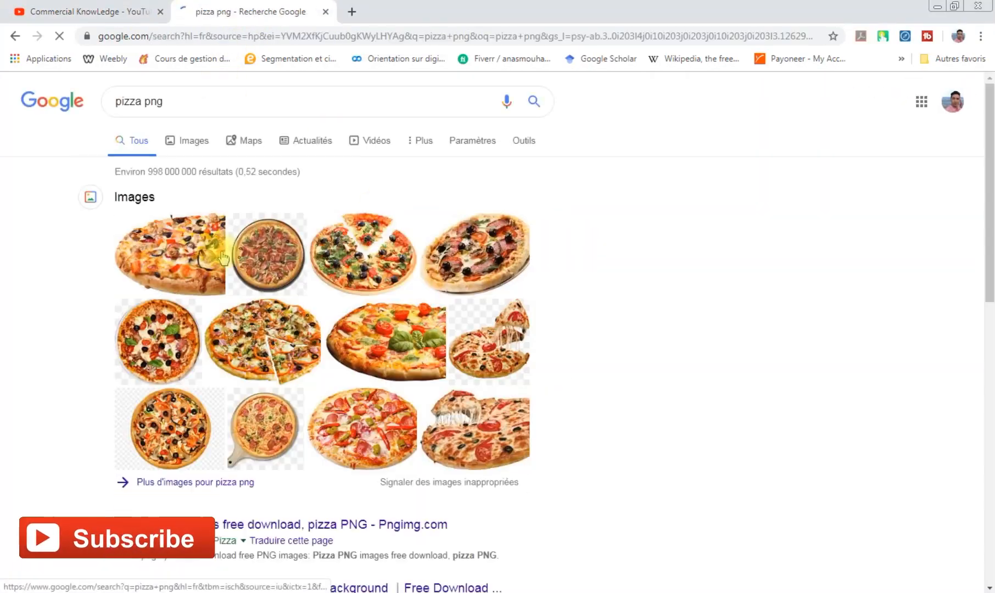
left_click(178, 137)
scroll(465, 425, "down", 3)
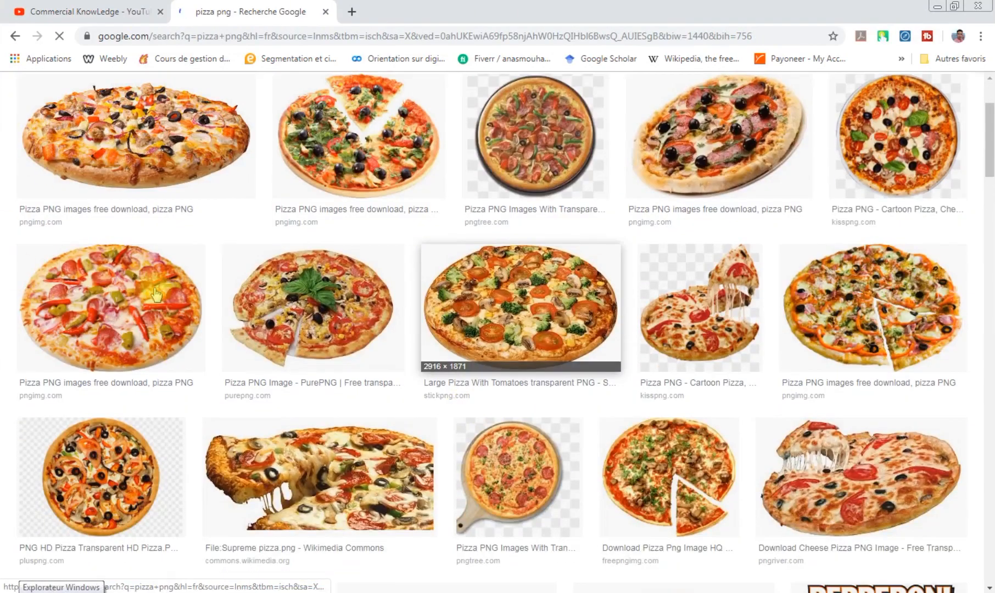
Examine enlarged previews of several pizza pictures in the image results to find one suitable for the card
left_click(733, 197)
scroll(873, 324, "up", 3)
left_click(910, 278)
left_click(159, 105)
scroll(222, 440, "down", 4)
left_click(157, 373)
scroll(412, 395, "down", 4)
left_click(679, 374)
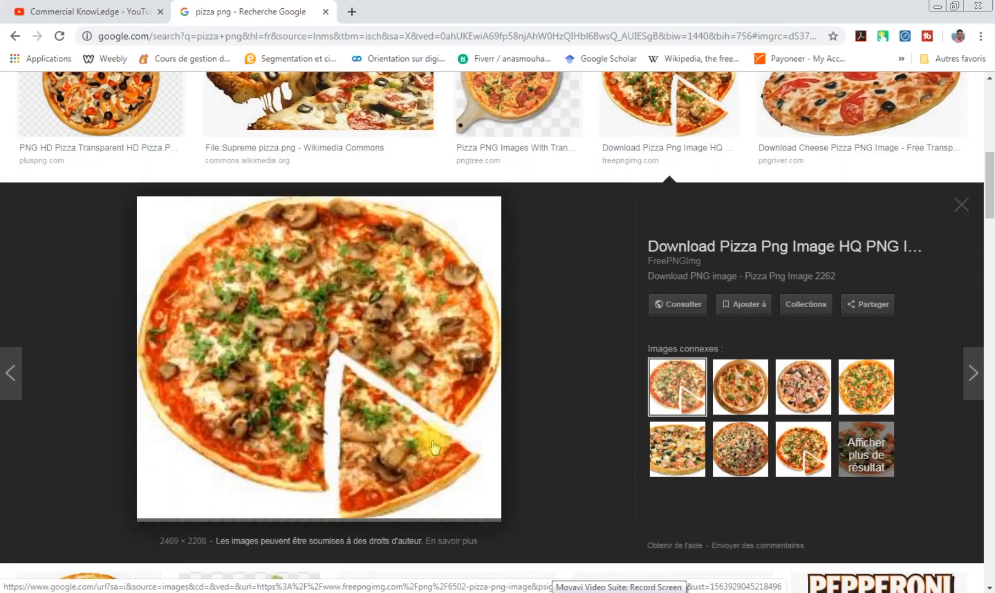
scroll(604, 384, "down", 1)
scroll(766, 328, "down", 1)
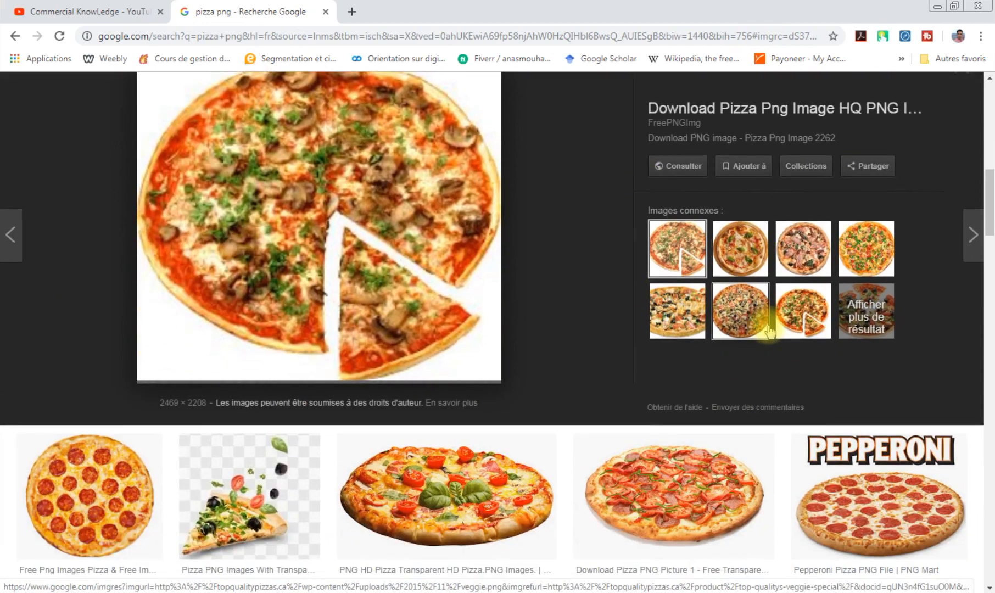
left_click(630, 556)
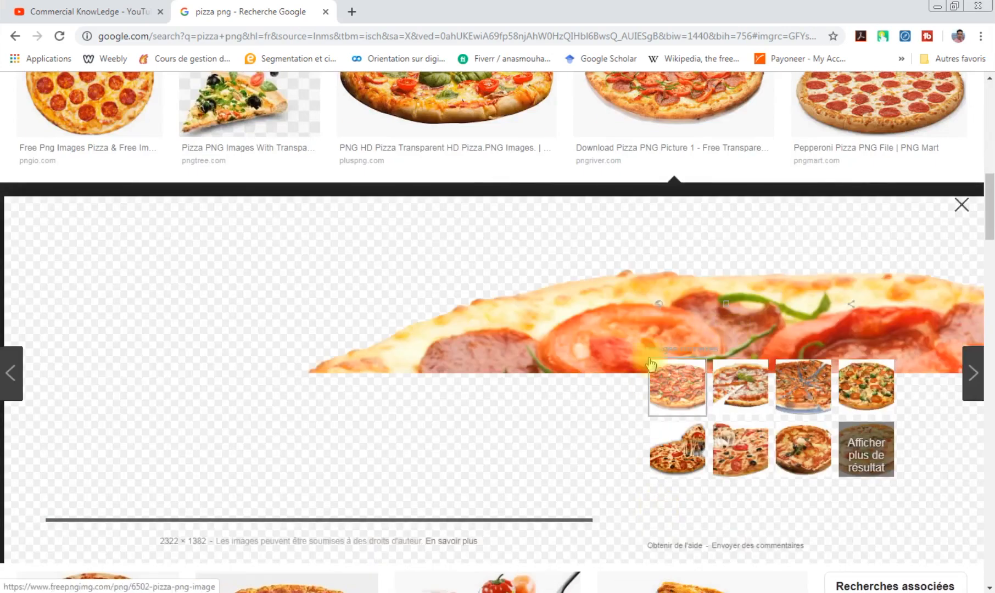
scroll(467, 294, "down", 4)
Save the PurePNG picture of a pizza with basil leaves and a cut slice as images.jpg
left_click(91, 303)
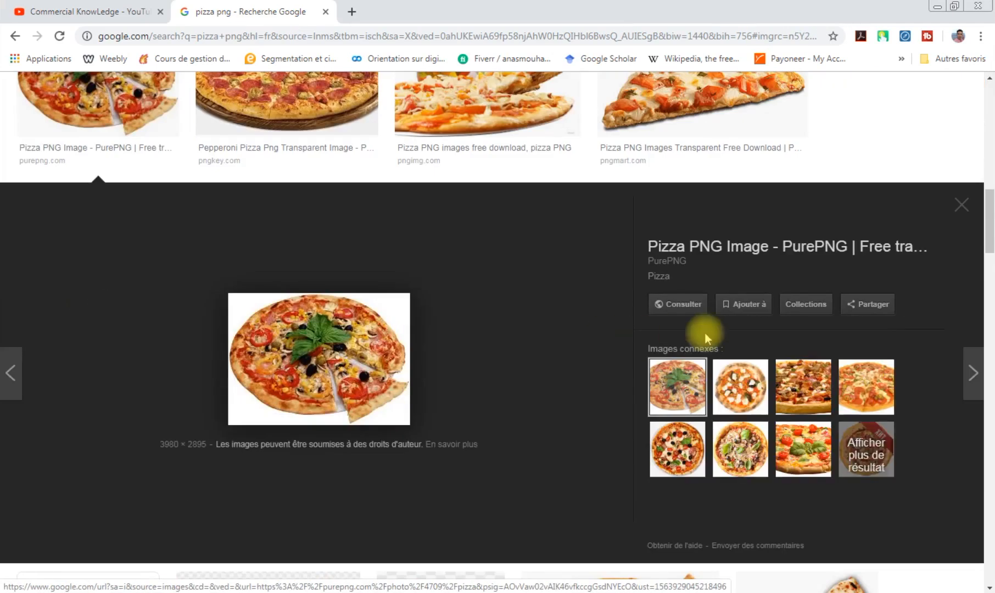
right_click(337, 348)
left_click(401, 472)
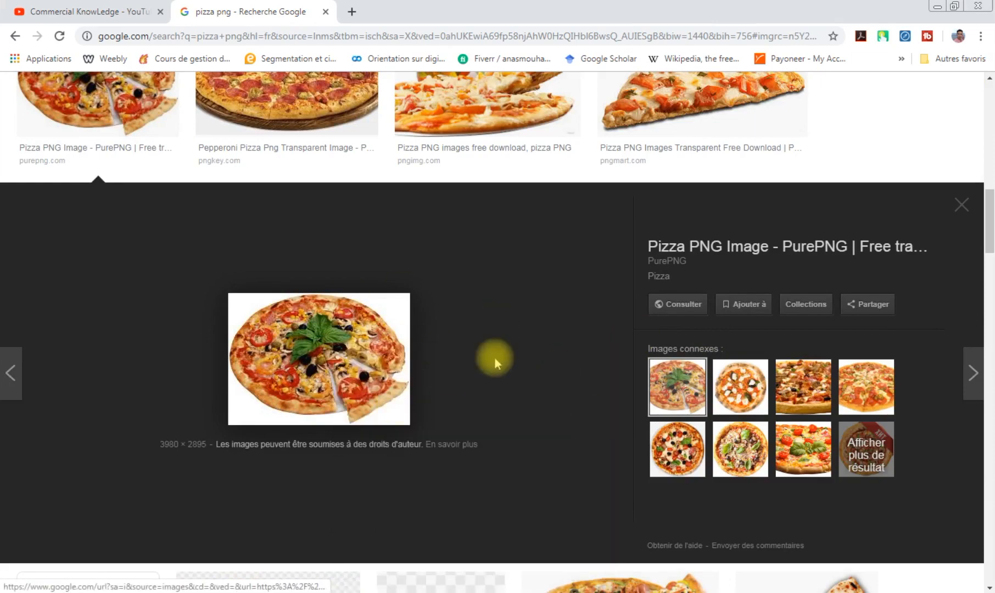
left_click(380, 308)
Examine further pizza pictures in the results, including the cartoon slices and the pizza on a wooden board
scroll(714, 417, "down", 9)
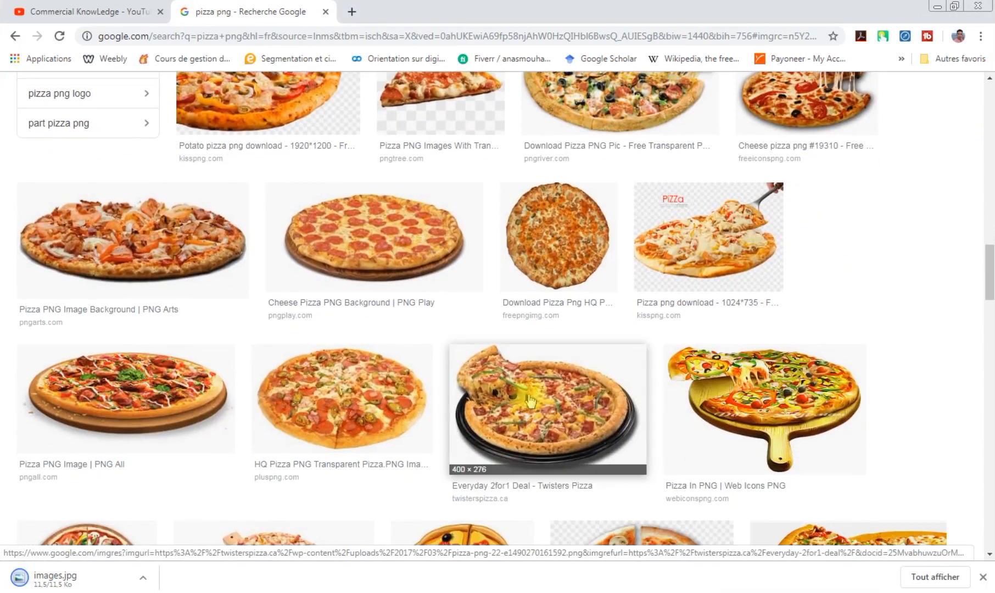
left_click(538, 401)
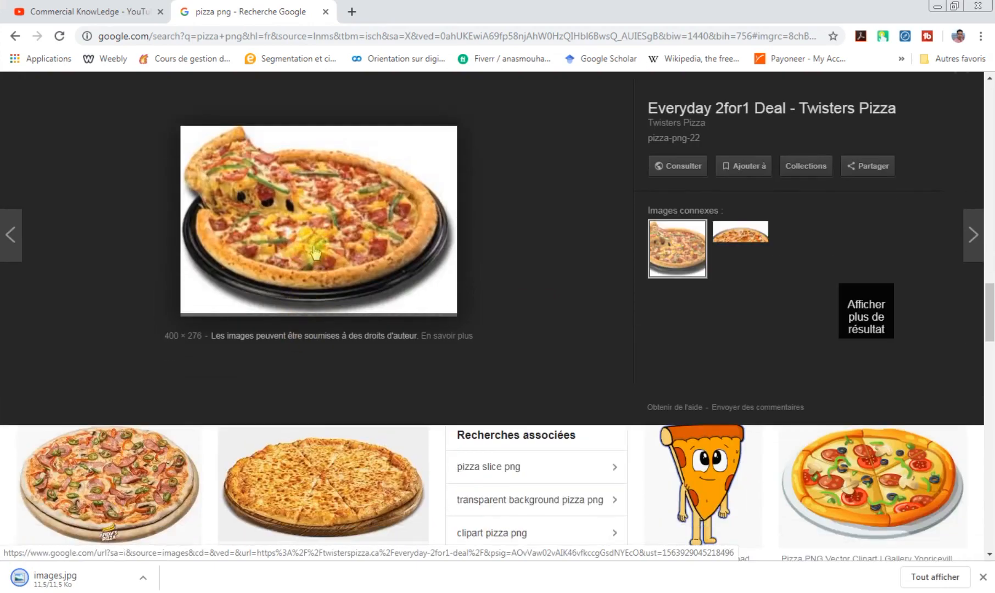
left_click(703, 483)
left_click(804, 384)
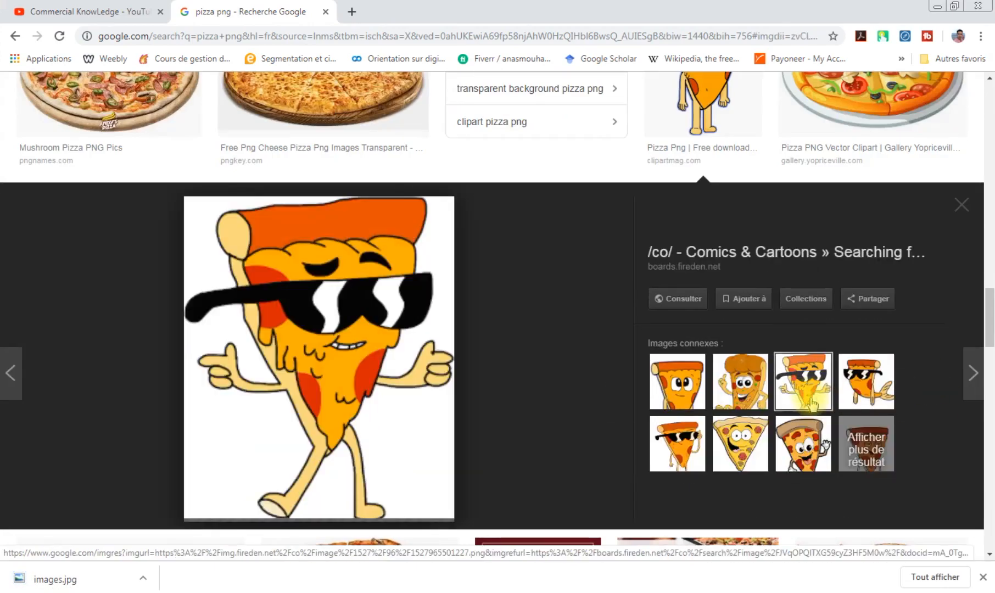
scroll(370, 306, "down", 10)
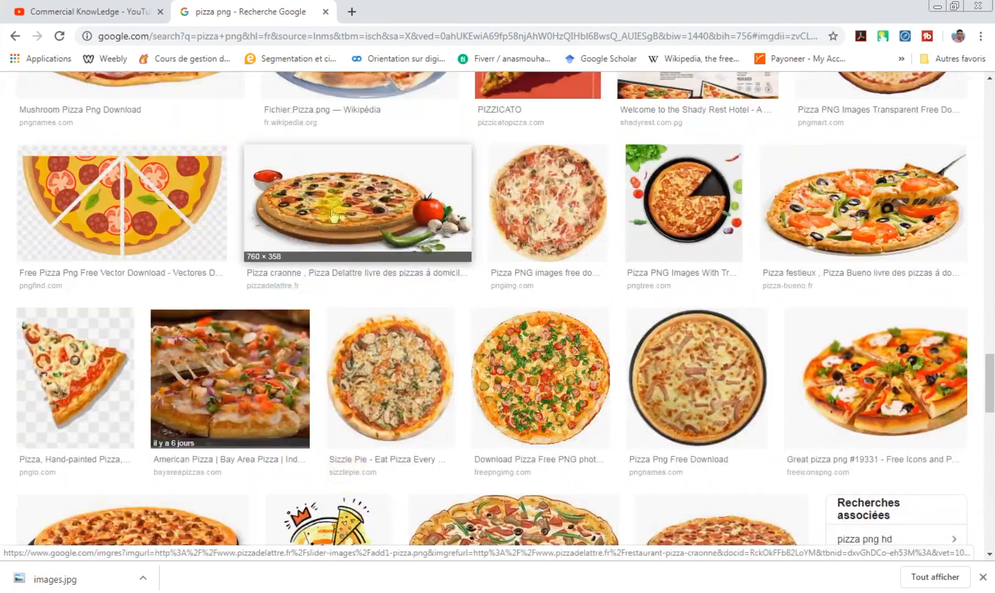
left_click(332, 206)
scroll(329, 384, "down", 5)
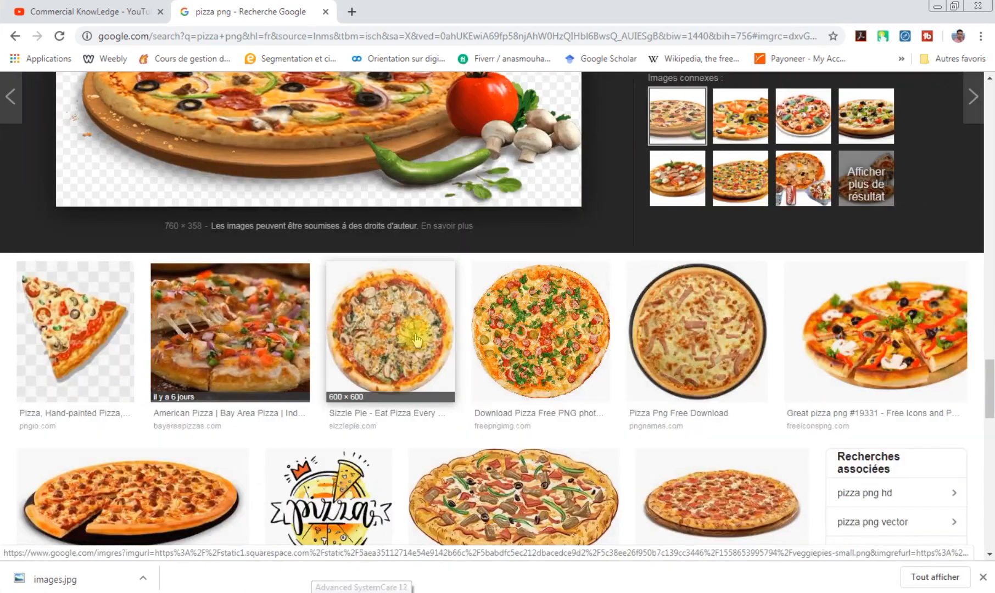
Save the round mushroom pizza picture from Sizzle Pie to the computer
left_click(416, 341)
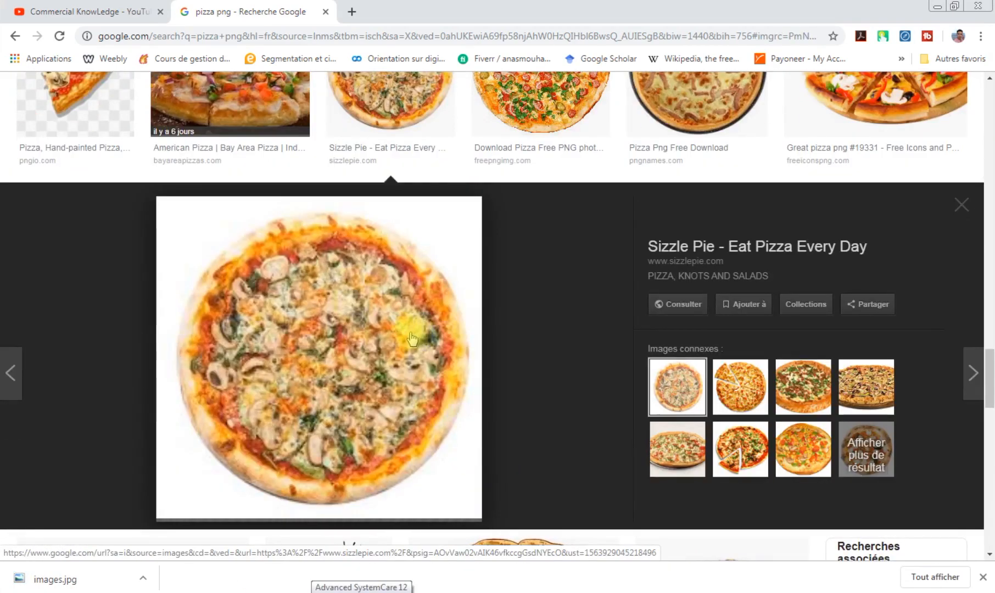
right_click(277, 268)
left_click(369, 393)
left_click(381, 308)
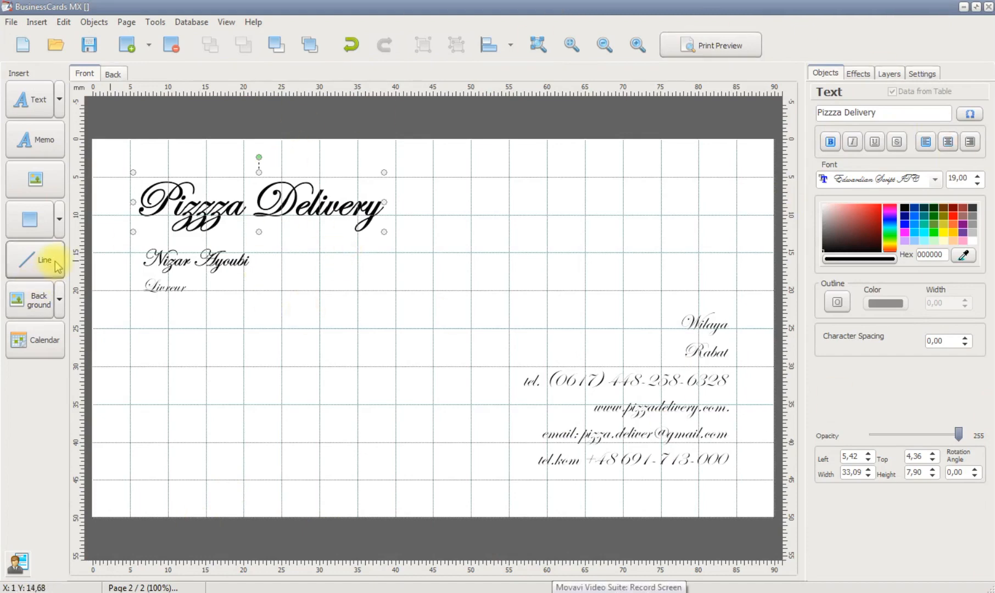
left_click(60, 99)
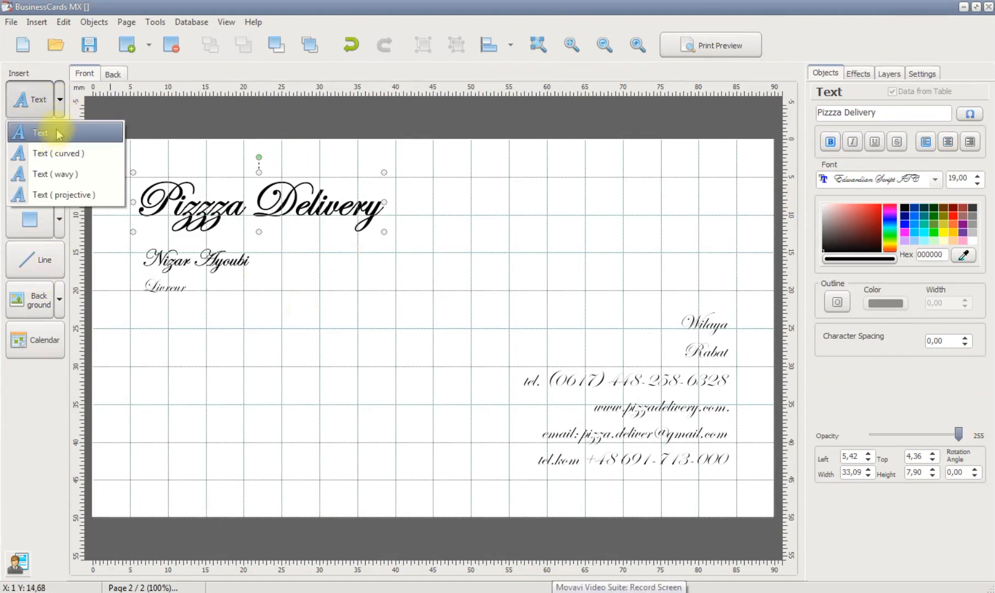
left_click(489, 418)
Move the company name to about 6.15 mm left and 3 mm top, with the cardholder's name and "Livreur" stacked beneath it
left_click_drag(196, 262, 259, 269)
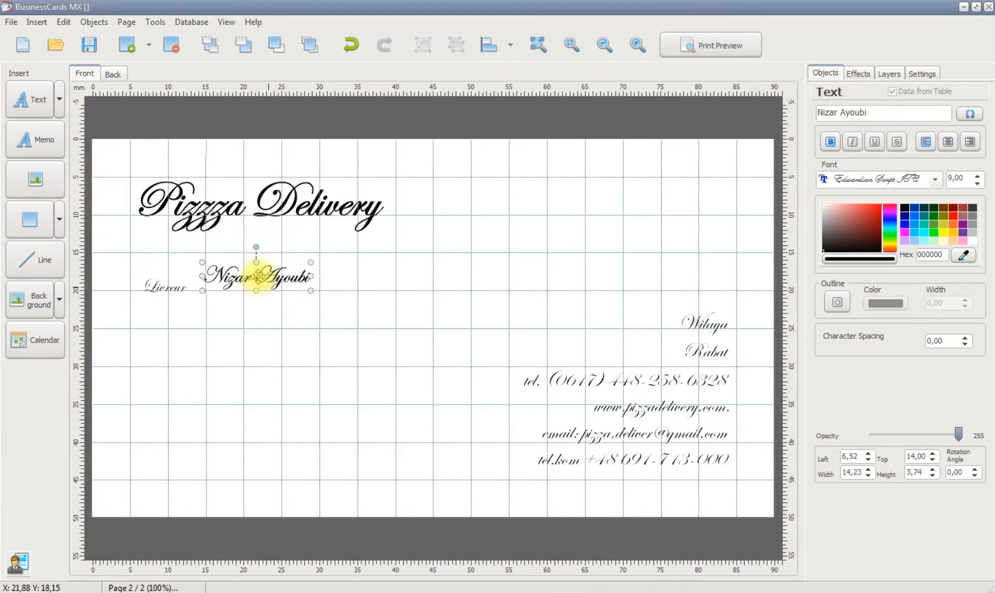
left_click_drag(230, 207, 234, 198)
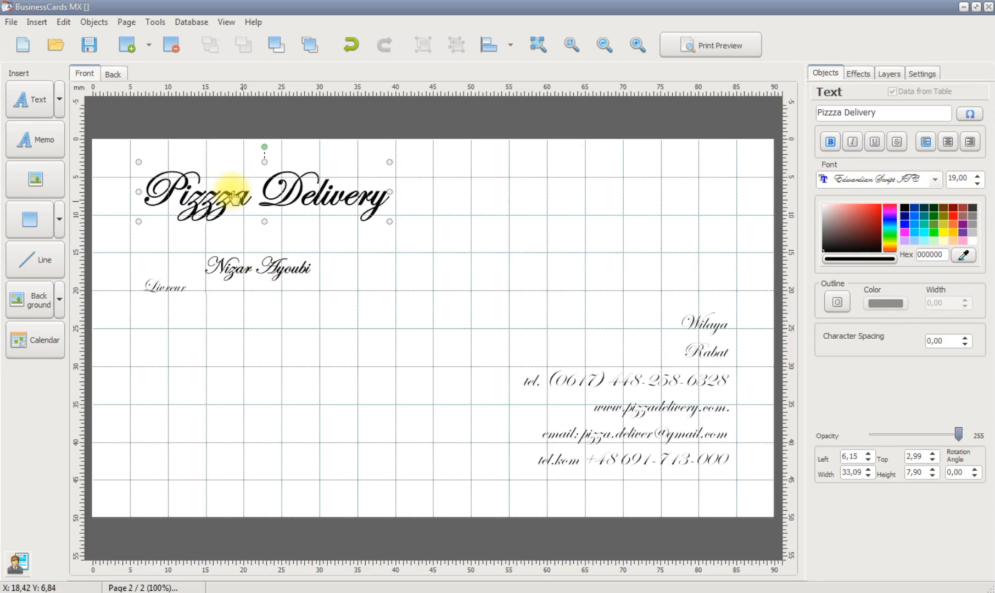
left_click_drag(260, 273, 225, 238)
left_click_drag(149, 288, 191, 269)
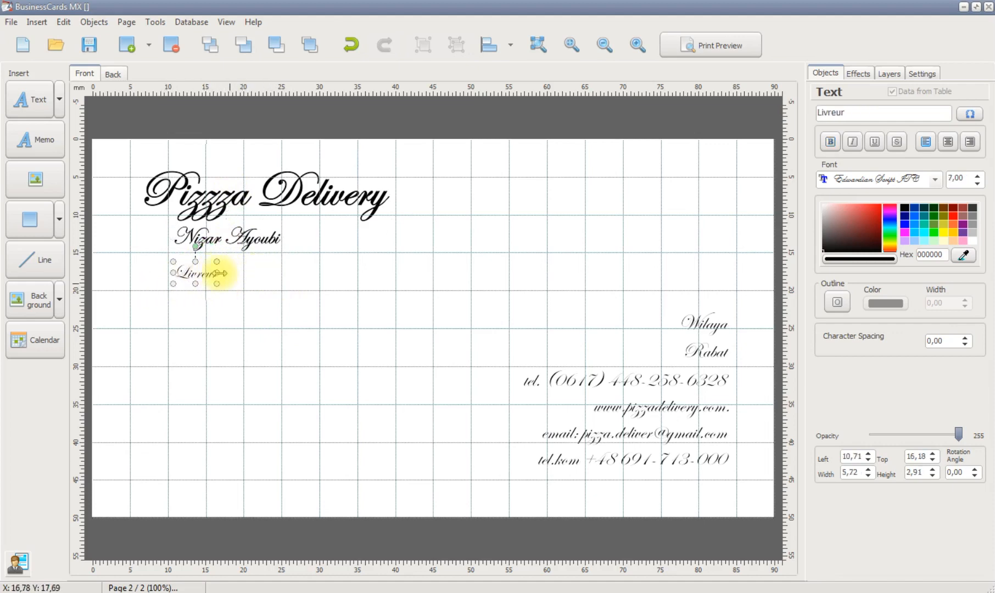
Enlarge "Livreur" to a font size of about 12.26 beneath the cardholder's name and make it bold
left_click_drag(217, 282, 263, 299)
left_click_drag(214, 280, 250, 274)
left_click(700, 324)
double_click(242, 273)
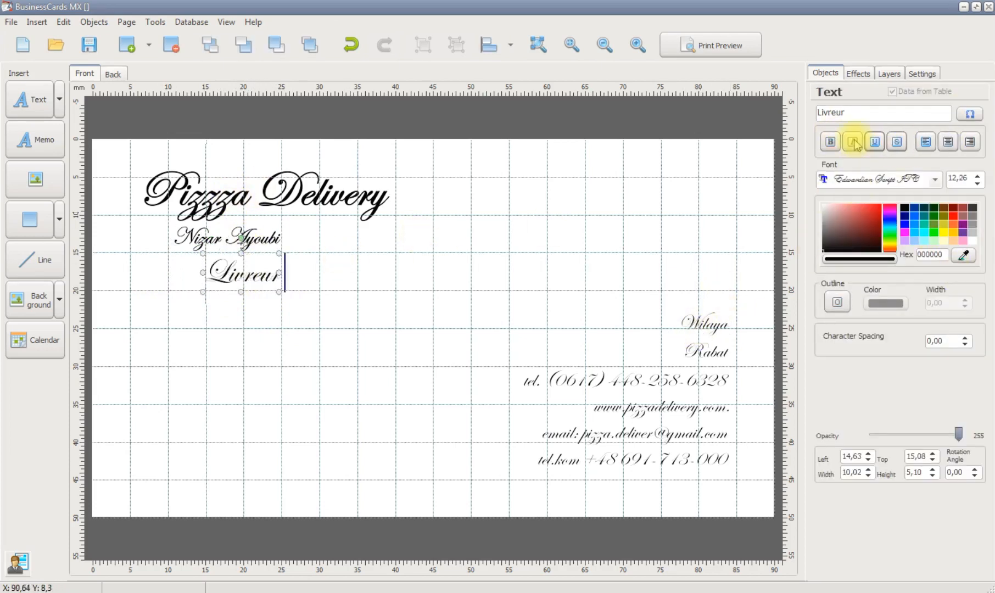
Make the six contact lines bold, from "Wilaya" and "Rabat" down to the mobile phone number
left_click(704, 323)
left_click(709, 353)
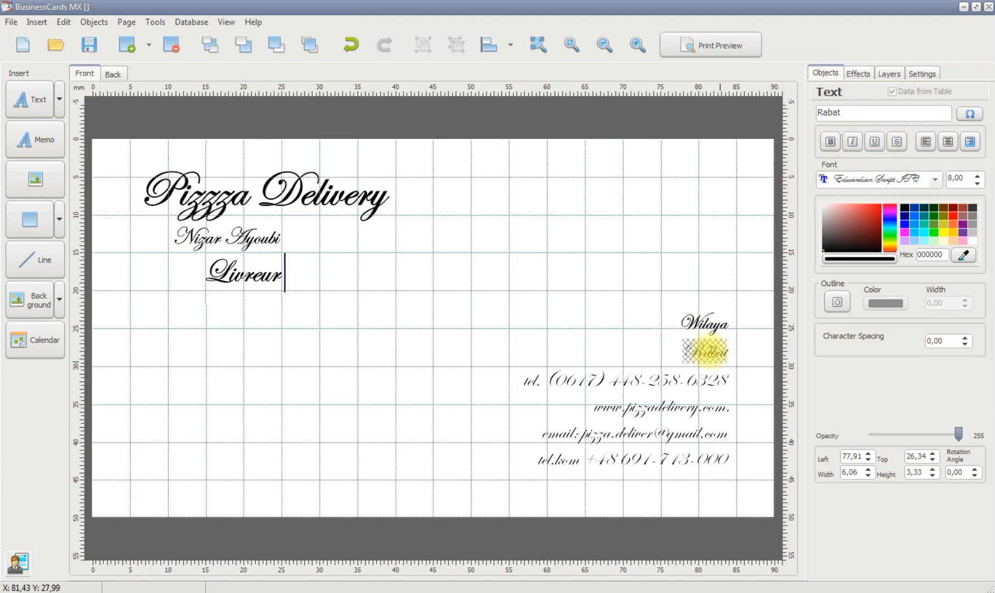
left_click(666, 380)
left_click(656, 406)
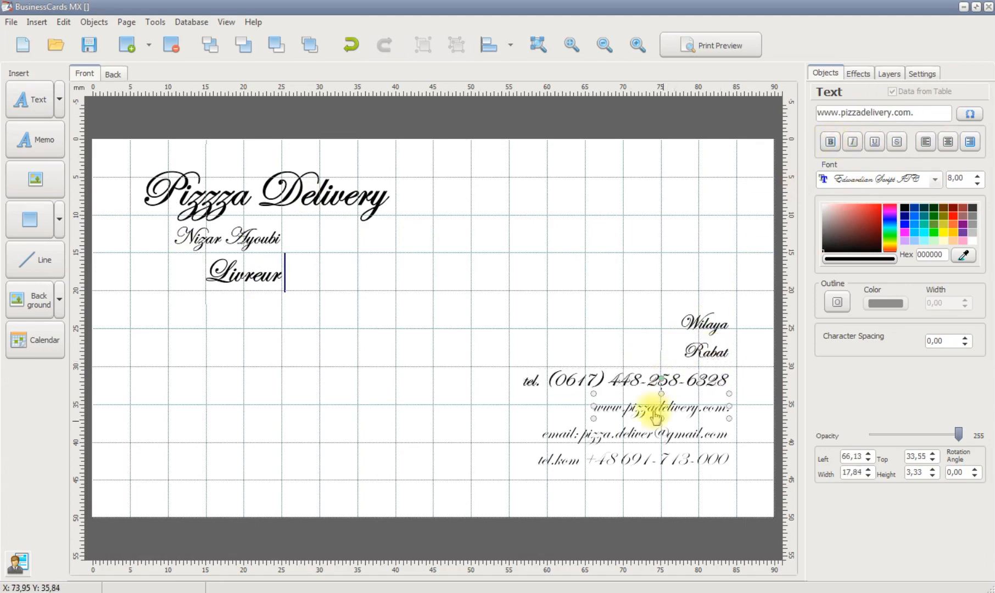
left_click(667, 434)
left_click(632, 459)
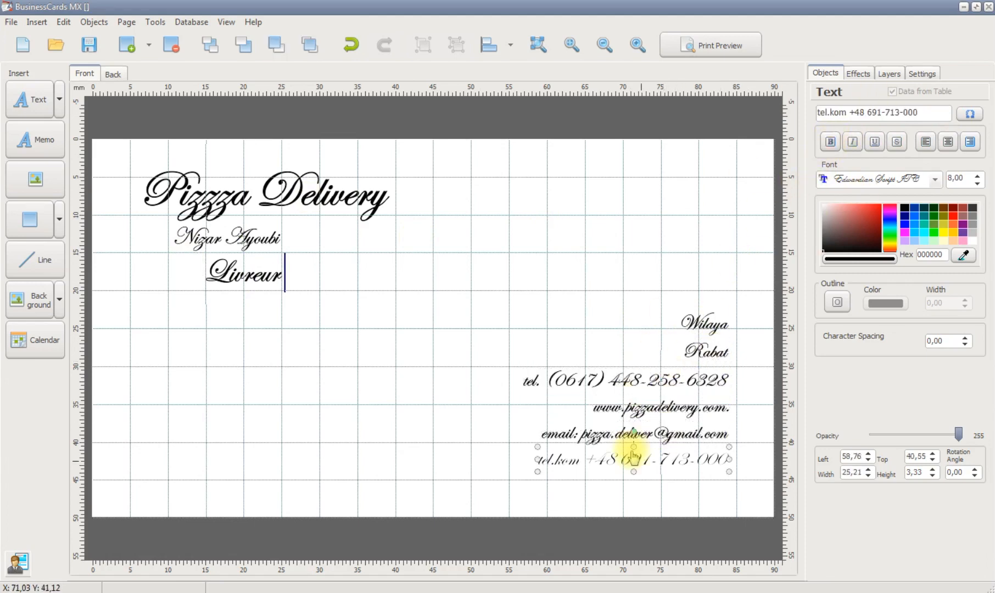
Change the font of the website, e-mail and mobile phone lines to Elephant
left_click(939, 179)
left_click(637, 407)
left_click(937, 182)
left_click(856, 208)
left_click(629, 436)
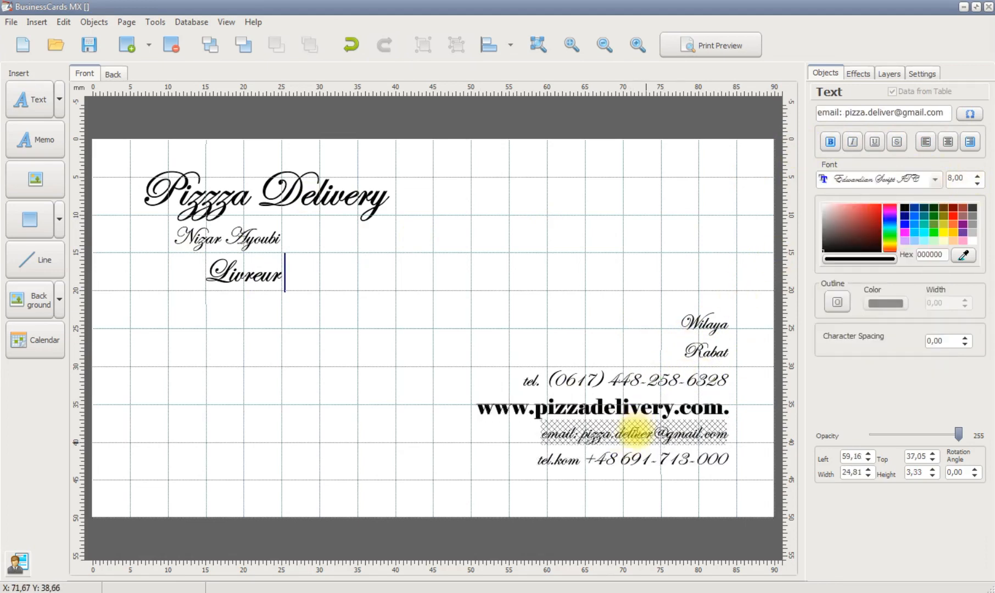
left_click(936, 182)
left_click(855, 209)
left_click(609, 459)
left_click(936, 182)
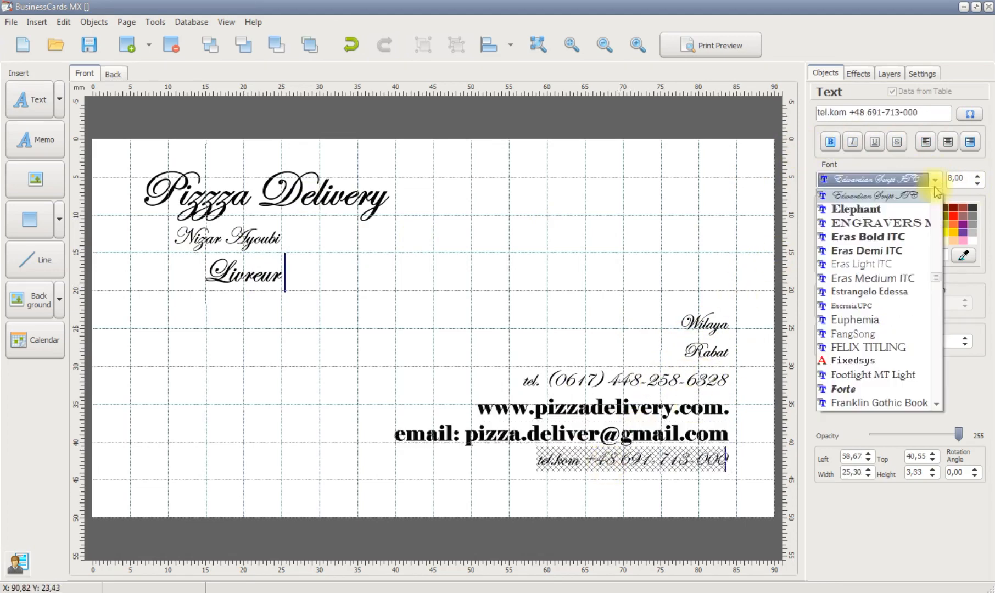
left_click(892, 212)
Change the font of the upper phone line, "Rabat" and "Wilaya" to Elephant
left_click(626, 380)
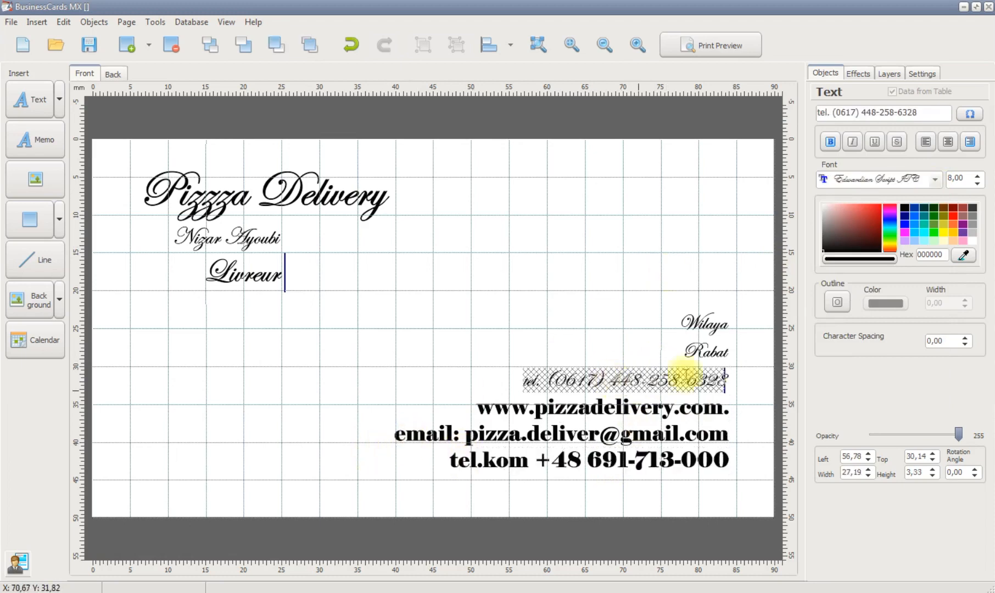
left_click(920, 184)
left_click(855, 209)
left_click(707, 351)
left_click(935, 179)
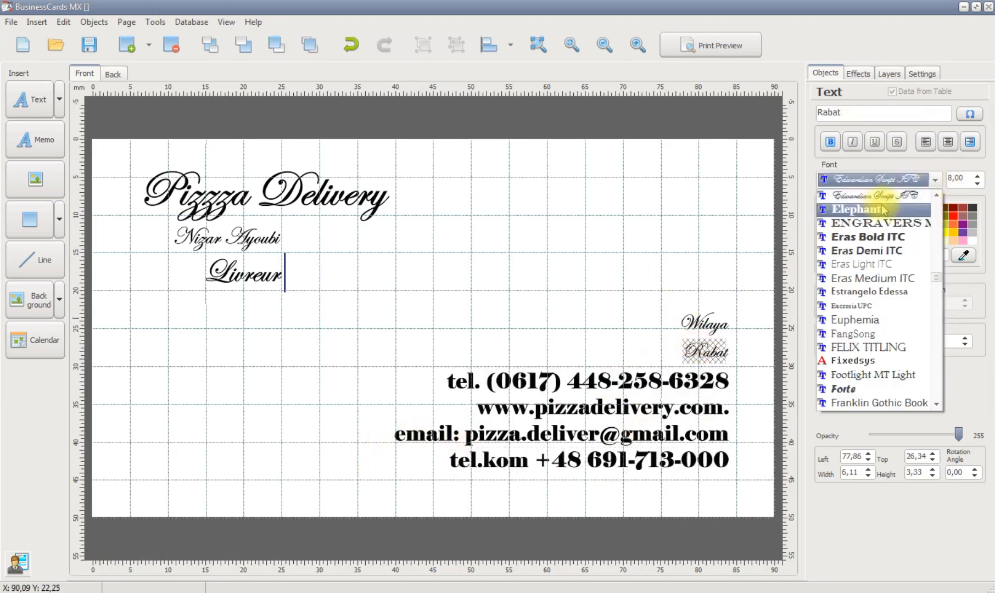
left_click(856, 209)
left_click(704, 323)
left_click(934, 179)
left_click(855, 209)
left_click_drag(870, 220, 863, 246)
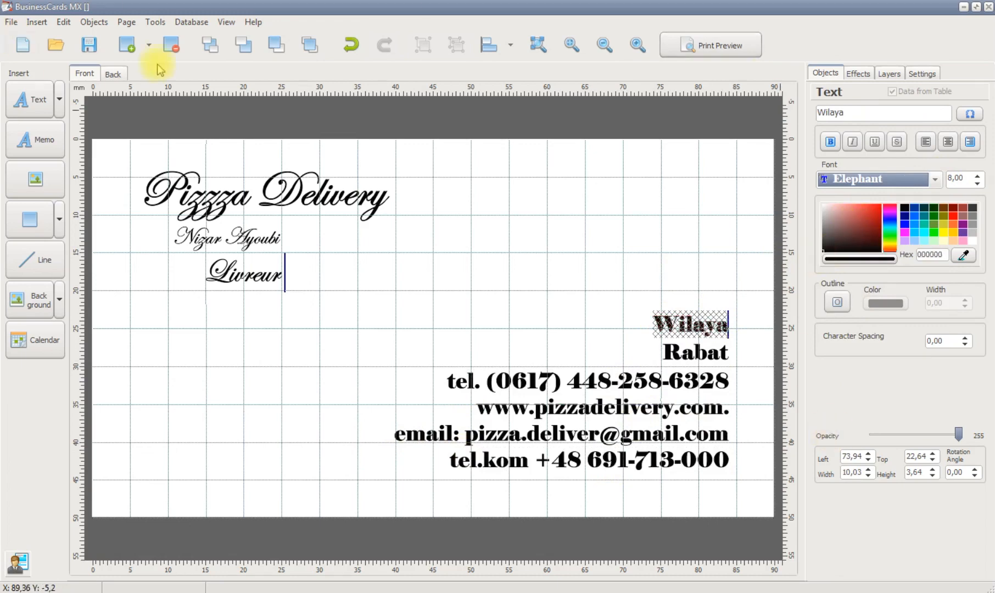
Insert the basil pizza picture "images" in the card's lower left area, about 20 mm wide
left_click(148, 45)
left_click(145, 171)
left_click(398, 294)
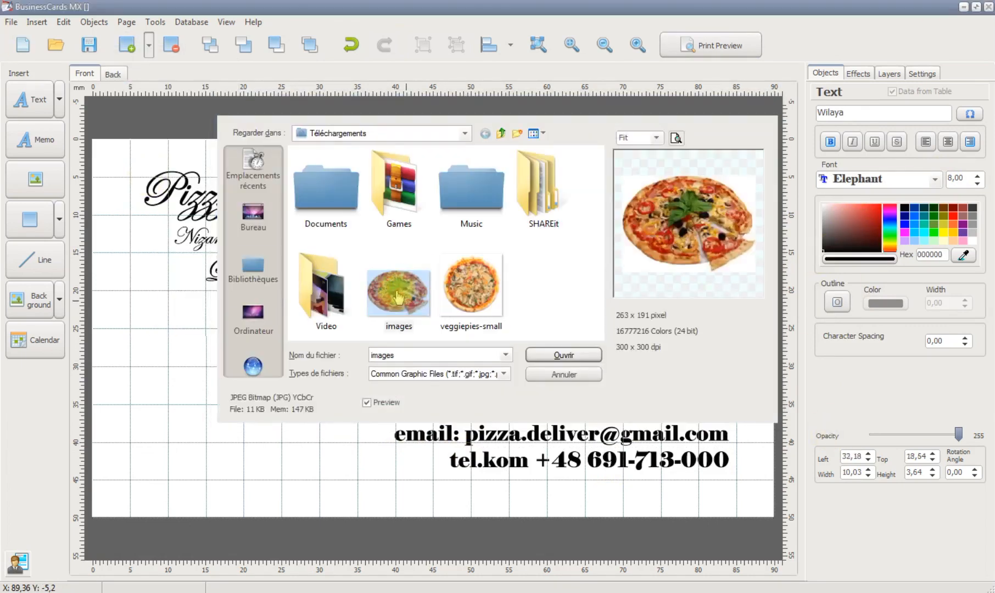
double_click(398, 294)
left_click_drag(129, 366, 231, 484)
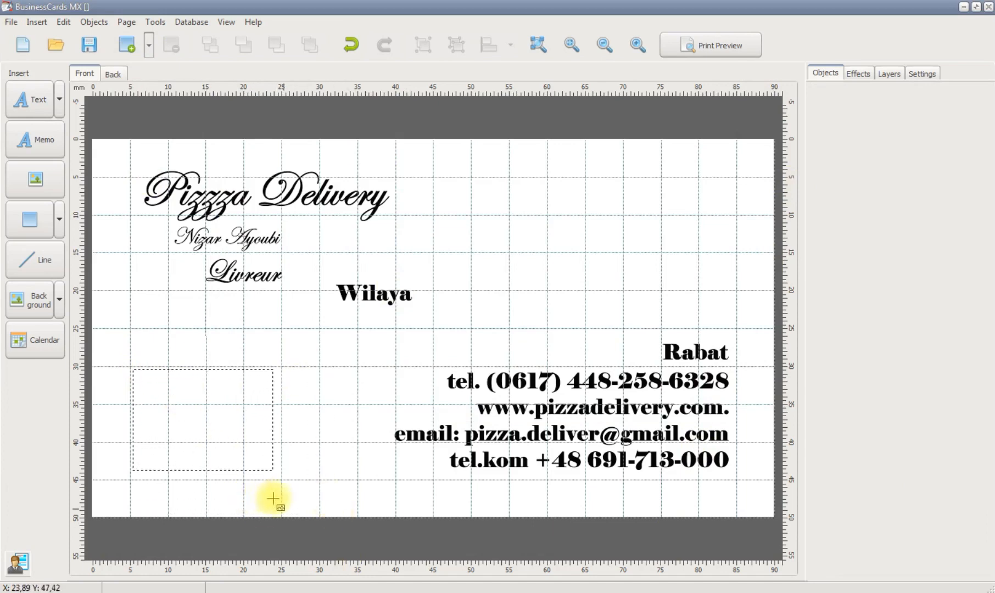
left_click_drag(184, 427, 216, 426)
left_click_drag(279, 472, 338, 482)
left_click_drag(215, 435, 224, 433)
left_click(162, 318)
Insert the picture "veggiepies-small" in the card's upper right area, about 27 mm wide
left_click(148, 45)
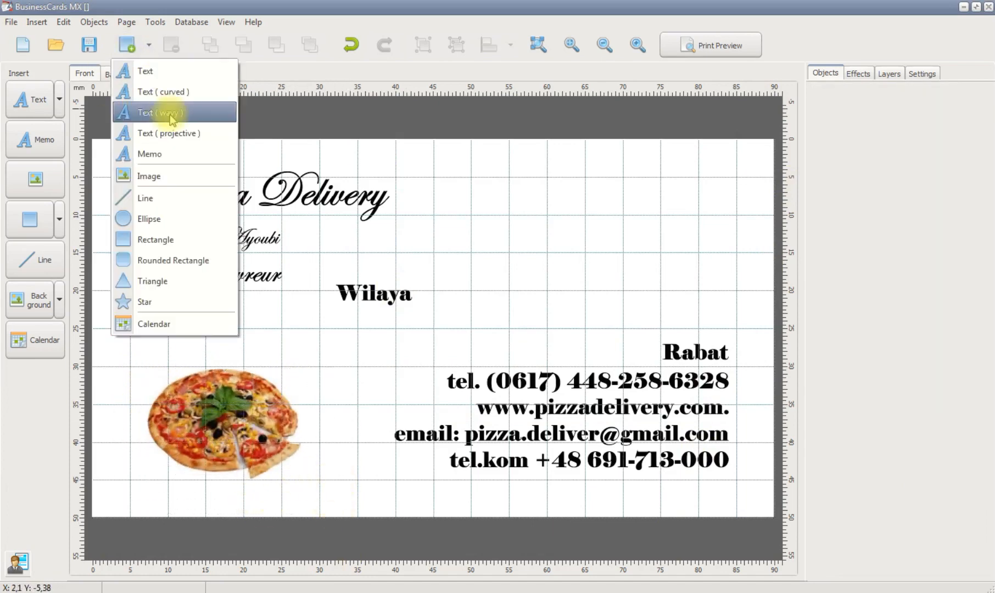
left_click(162, 173)
double_click(460, 297)
left_click_drag(495, 167, 703, 303)
left_click_drag(631, 304, 758, 375)
left_click_drag(597, 289, 593, 253)
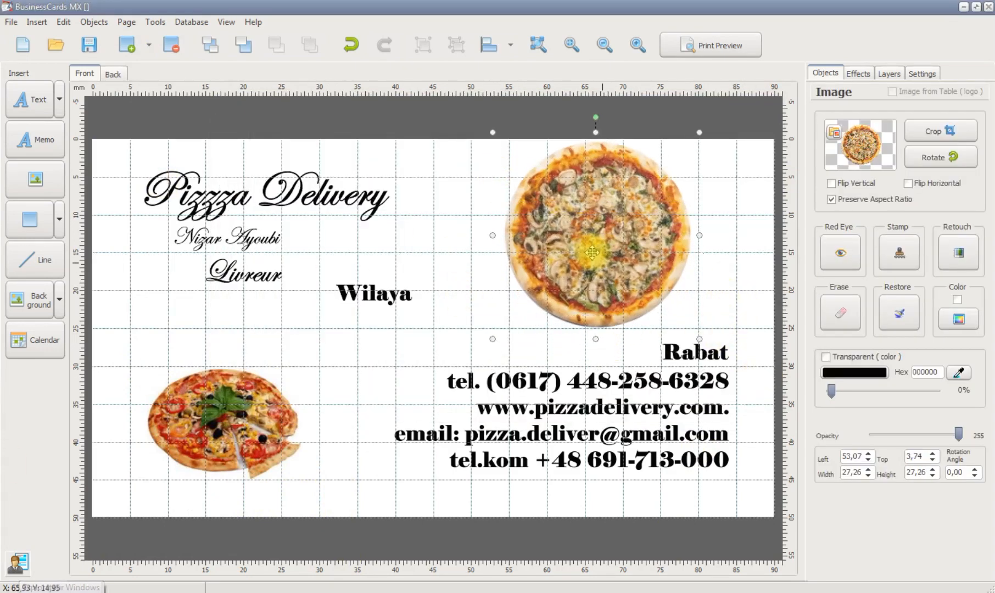
left_click(465, 325)
Draw a horizontal line about 55 mm long above the contact details, extending toward the card's right edge
left_click(148, 45)
left_click(140, 196)
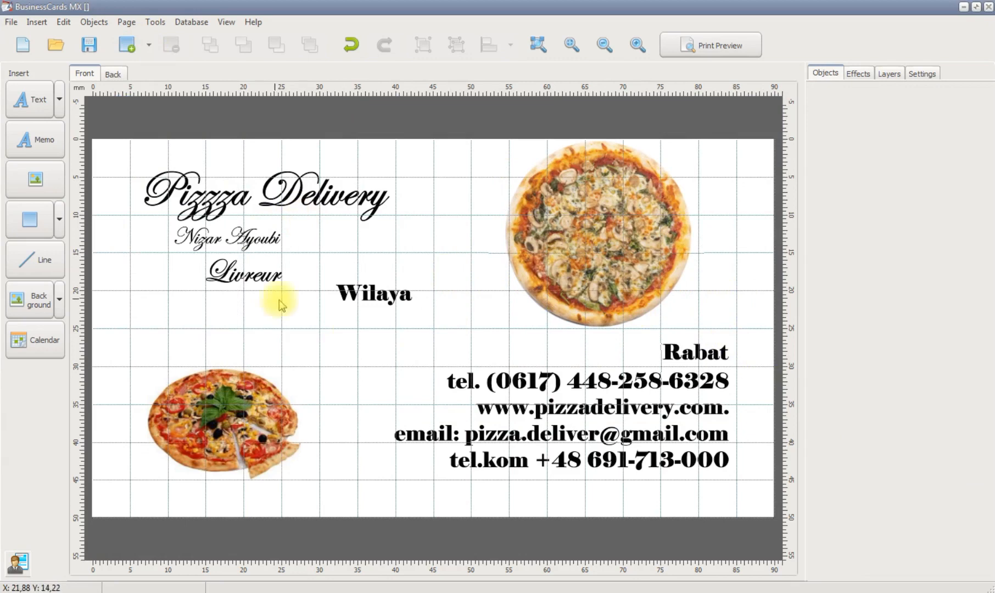
left_click_drag(358, 328, 740, 335)
left_click_drag(500, 328, 504, 335)
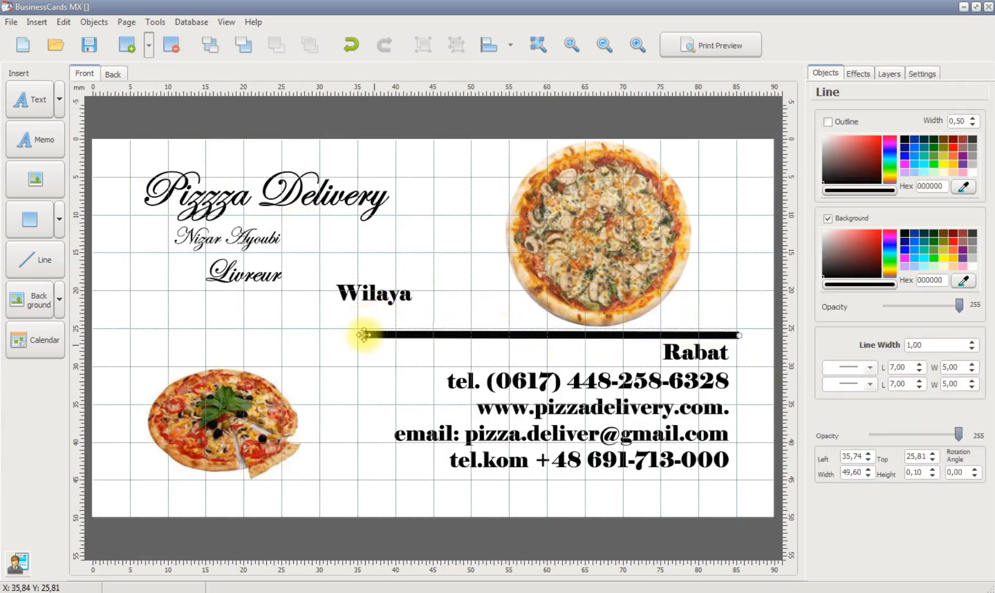
left_click_drag(332, 332, 323, 337)
left_click(545, 291)
Shrink the mushroom pizza and place "Rabat" and "Wilaya" side by side just beneath the line
left_click_drag(700, 331, 661, 301)
left_click_drag(583, 243, 549, 263)
left_click_drag(384, 290, 705, 312)
left_click_drag(678, 352, 634, 352)
left_click_drag(701, 316, 716, 346)
left_click_drag(634, 355, 610, 356)
left_click_drag(705, 342, 691, 347)
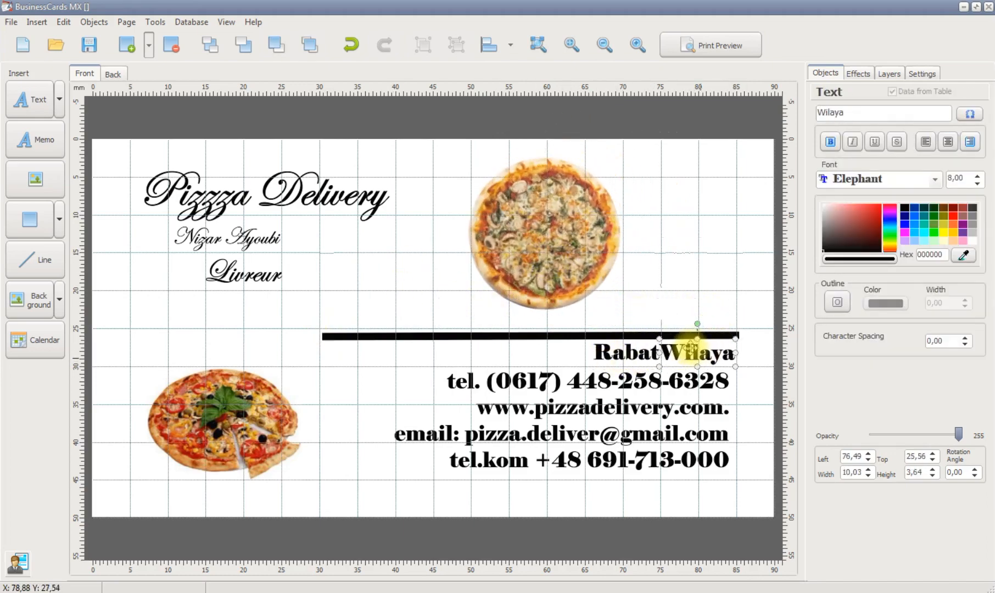
Enlarge the mushroom pizza to about 25.9 mm and move it above the line's right end
left_click_drag(557, 253, 599, 247)
left_click_drag(669, 314, 757, 343)
left_click_drag(620, 272, 669, 271)
left_click(458, 249)
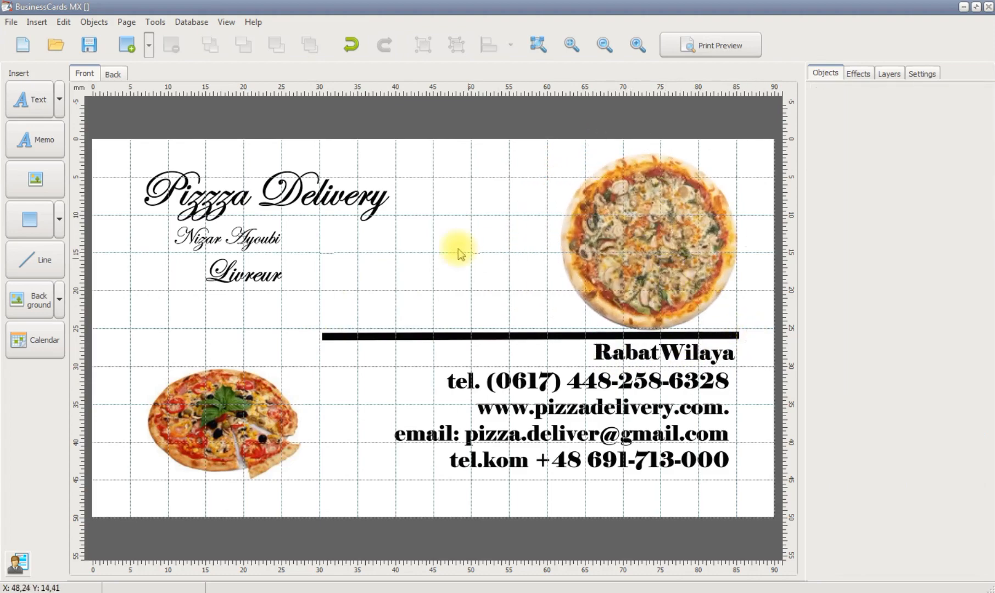
left_click(226, 231)
left_click(148, 45)
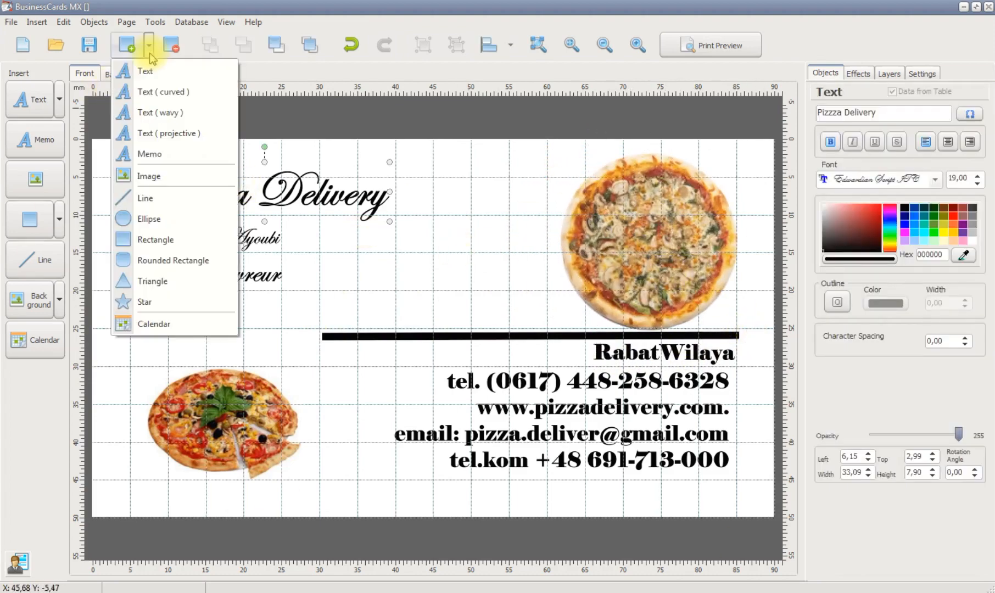
left_click(204, 320)
Add a solid colour background to the card and set its fill to pale yellow FFFFCC
left_click(60, 307)
left_click(47, 350)
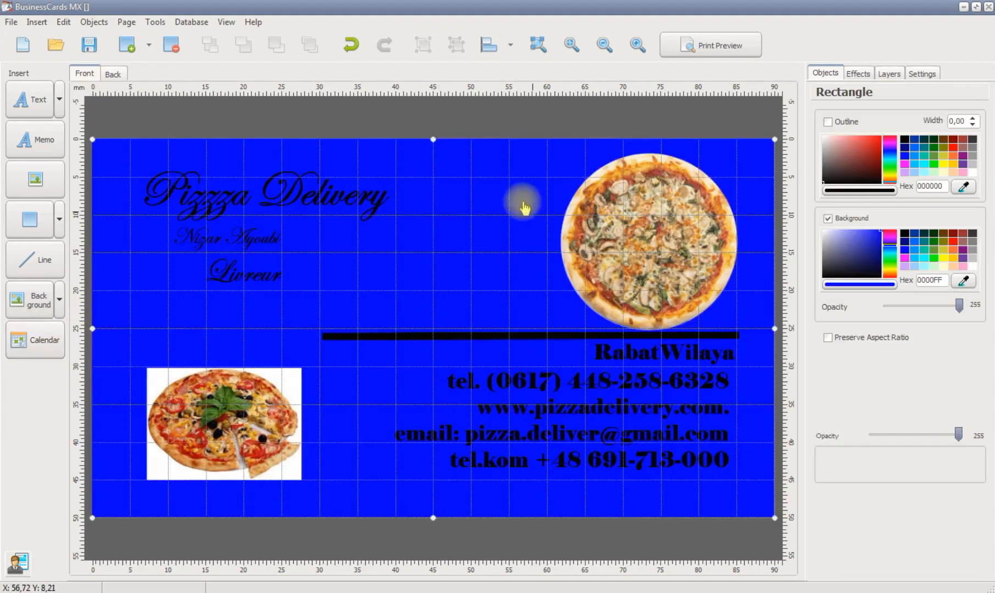
left_click(890, 258)
left_click_drag(893, 257, 817, 229)
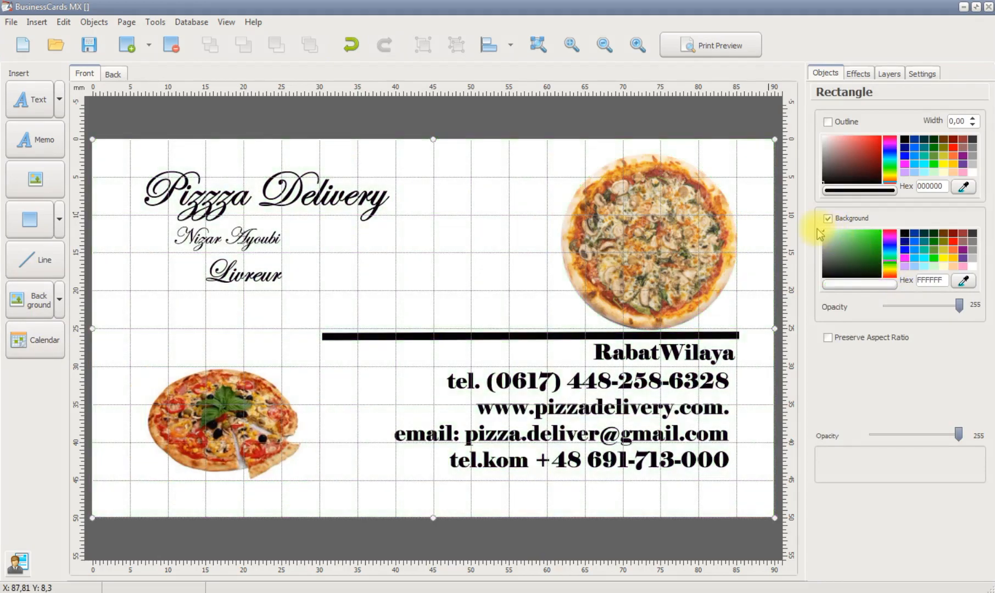
left_click(873, 182)
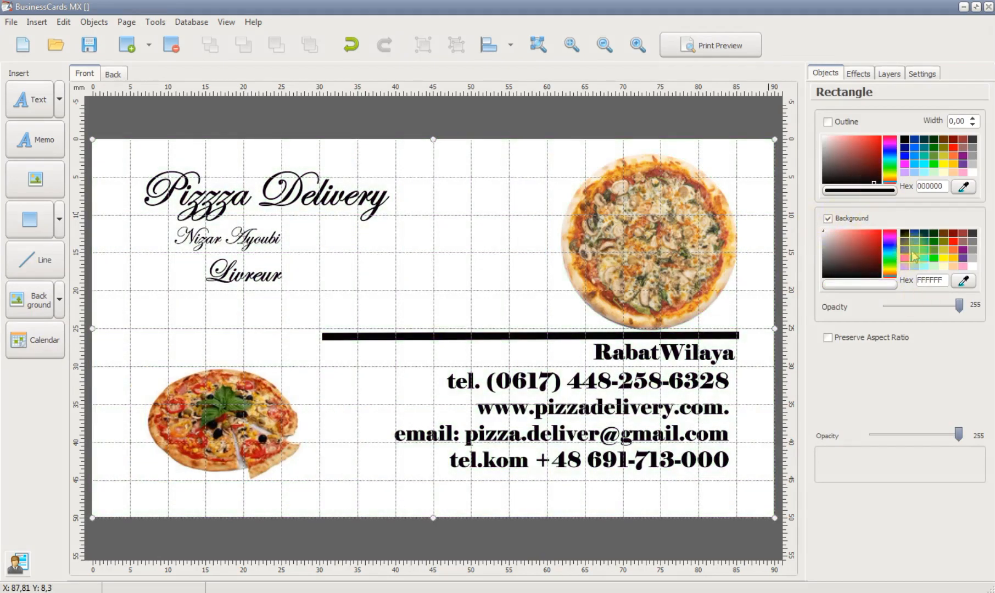
left_click(943, 267)
Shorten the horizontal line from its left end to about 50.15 mm and set its opacity to 91
left_click(389, 333)
left_click_drag(326, 335, 362, 335)
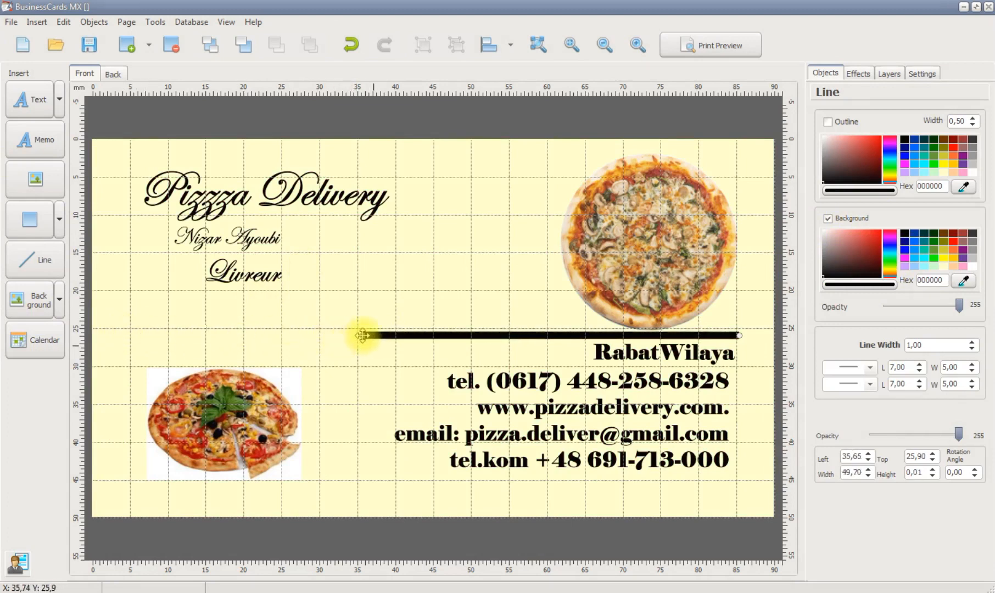
left_click(872, 175)
left_click_drag(958, 434, 903, 435)
Try an olive outline colour, B9B95A, and another hue for the horizontal line
left_click(965, 187)
left_click(654, 337)
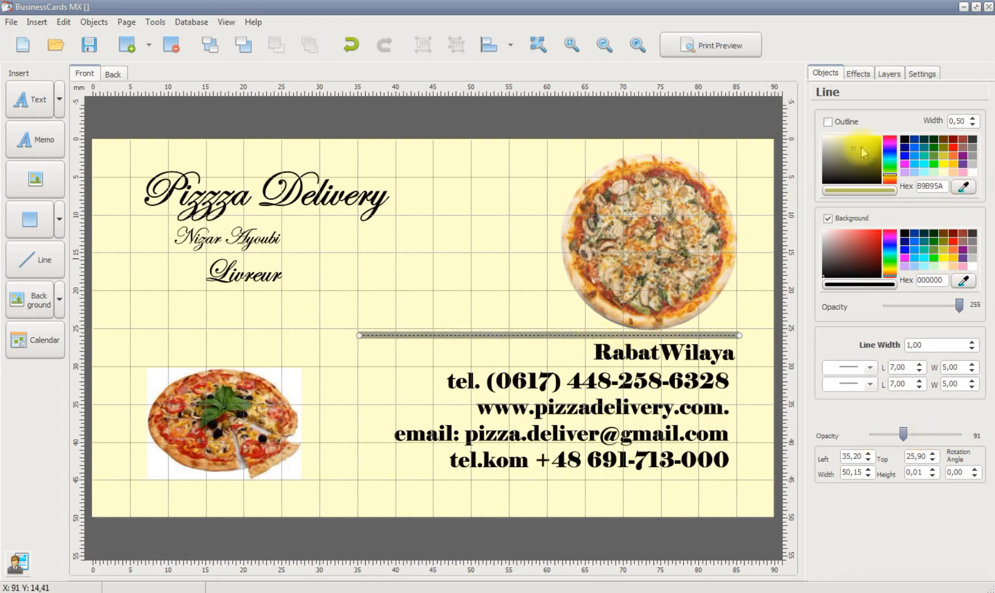
left_click(889, 150)
Examine the mushroom pizza's properties and the effects, layers and project settings available with the background selected
left_click(648, 259)
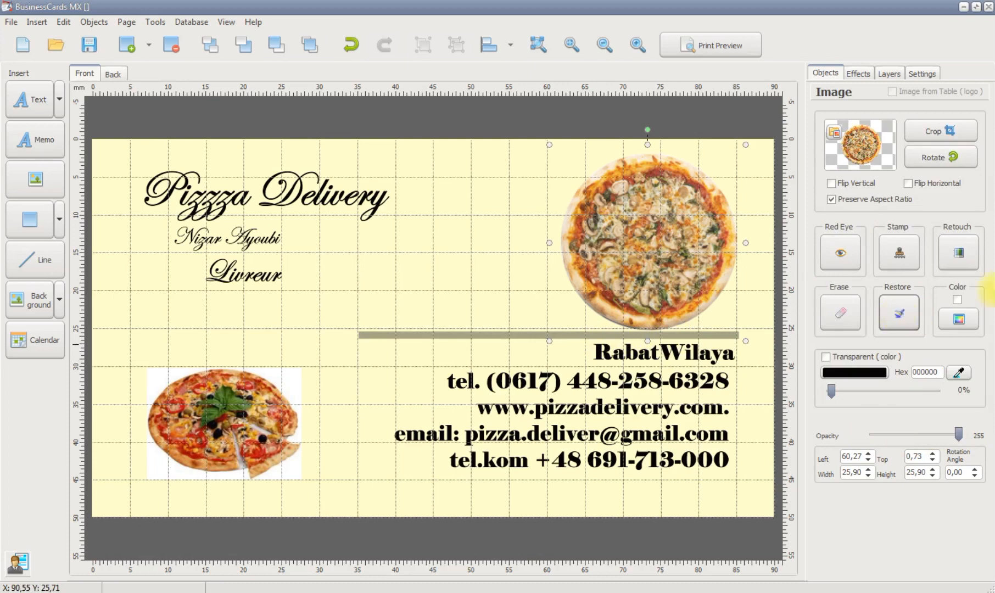
left_click(493, 250)
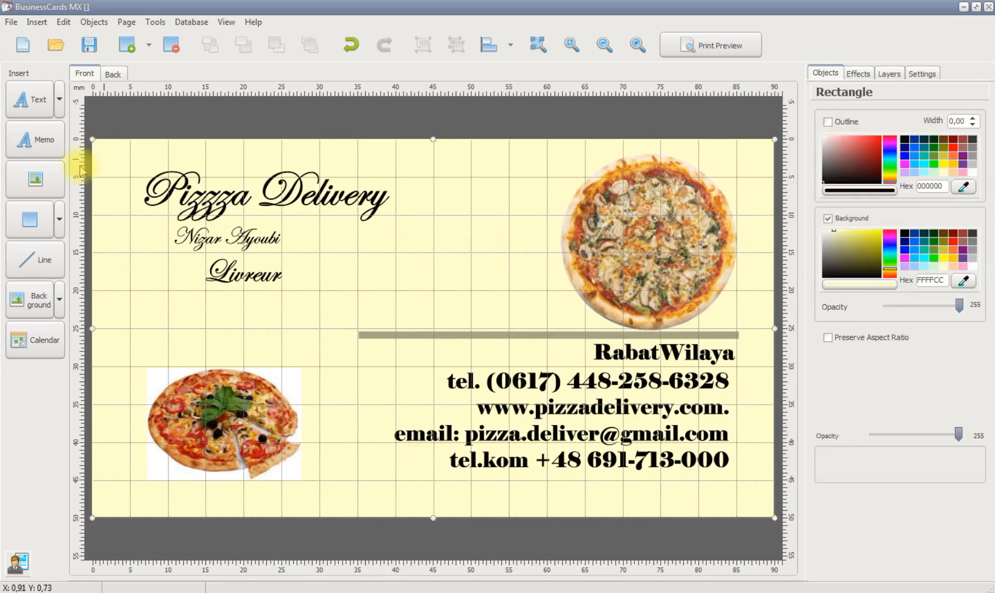
left_click(856, 74)
scroll(972, 159, "down", 3)
scroll(973, 159, "up", 3)
left_click(890, 73)
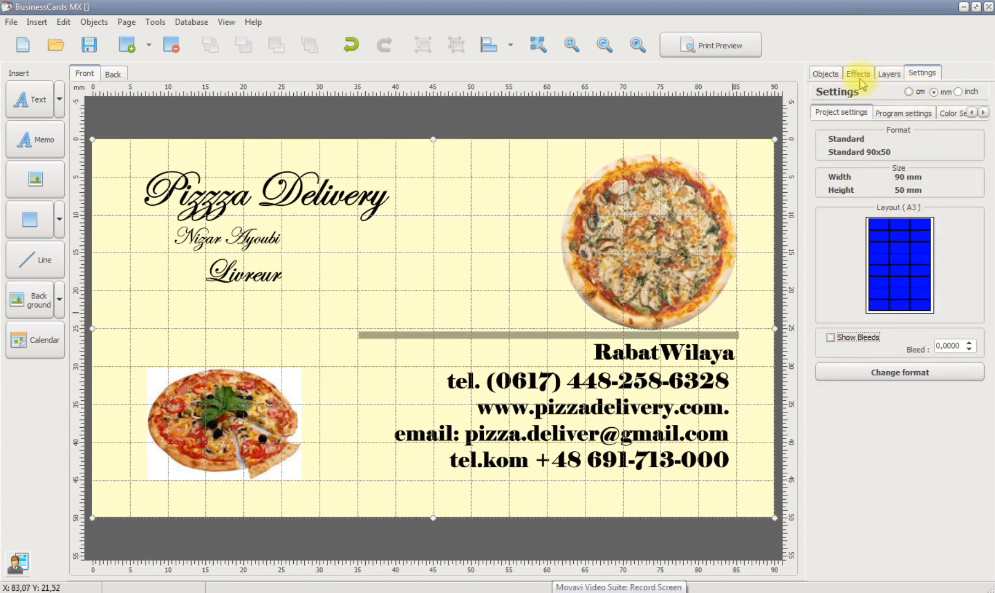
left_click(950, 115)
left_click(855, 74)
left_click(826, 75)
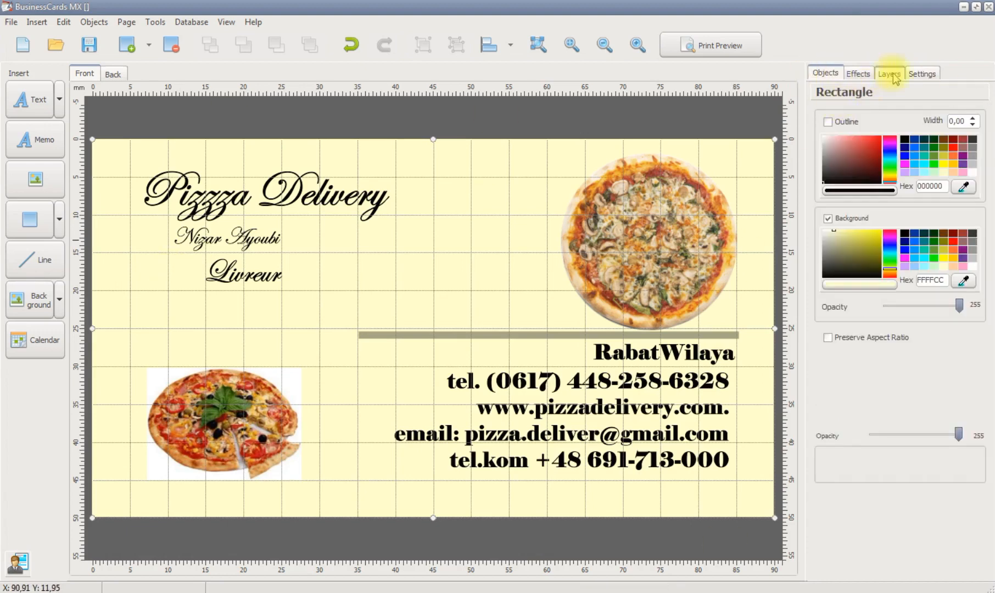
Turn off the grid shown over the card in the program settings
left_click(920, 74)
left_click(860, 113)
left_click(824, 150)
Move "Livreur" lower on the card and enlarge the basil pizza picture to about 28 mm wide
left_click(397, 334)
left_click_drag(245, 273, 303, 296)
left_click(223, 393)
left_click_drag(147, 368, 167, 354)
left_click_drag(310, 469, 341, 491)
left_click_drag(300, 402, 300, 411)
Enlarge the cardholder's name near the card's left edge and reposition "Livreur" beneath it, beside the line's left end
left_click(311, 292)
left_click(231, 308)
left_click_drag(339, 314, 297, 320)
left_click(269, 239)
left_click_drag(280, 253, 405, 287)
left_click_drag(307, 261, 245, 276)
mouse_move(355, 303)
left_mouse_down()
mouse_move(251, 277)
mouse_move(344, 311)
left_mouse_up()
left_click_drag(297, 296, 229, 290)
Move the company name slightly down and left and enlarge it to about 42 mm wide
left_click(237, 197)
left_click_drag(237, 196, 215, 209)
left_click_drag(357, 241, 454, 257)
left_click(376, 461)
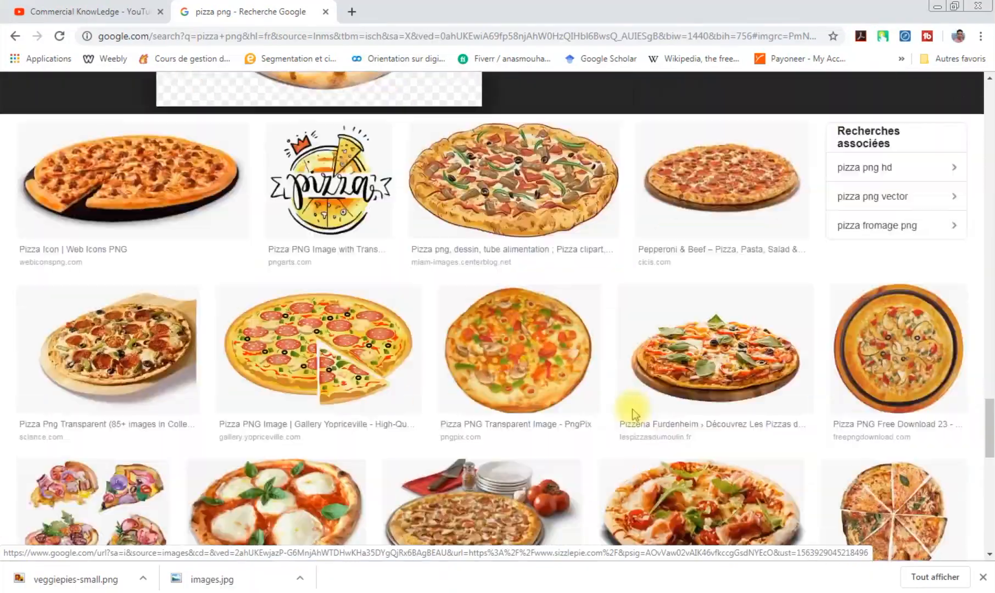
Switch to Chrome's pizza image results and save the PNG Arts picture with the "pizza" lettering and crown
scroll(697, 377, "down", 10)
scroll(697, 377, "up", 10)
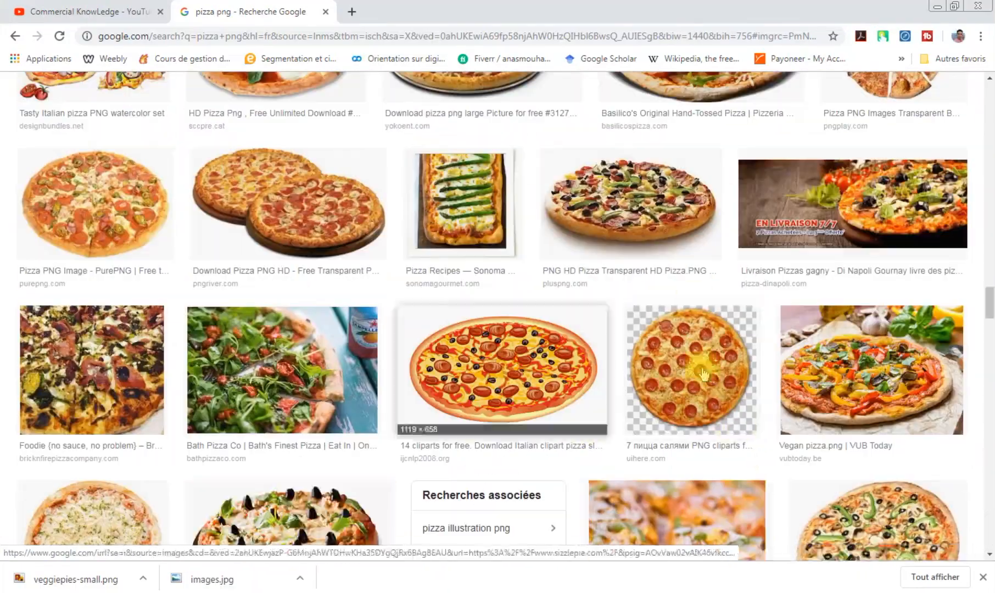
scroll(705, 374, "up", 4)
left_click(332, 457)
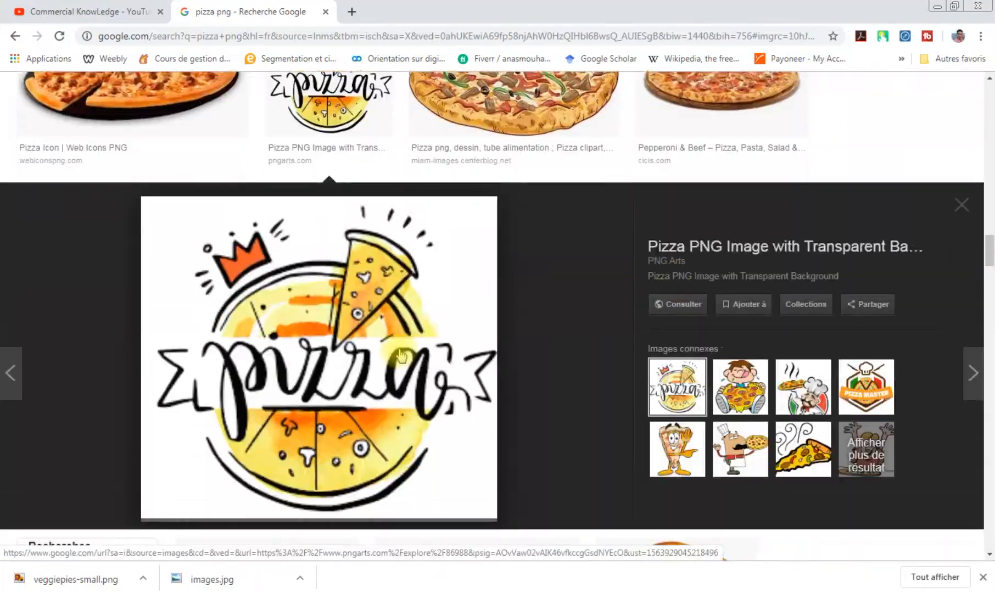
right_click(299, 279)
left_click(367, 408)
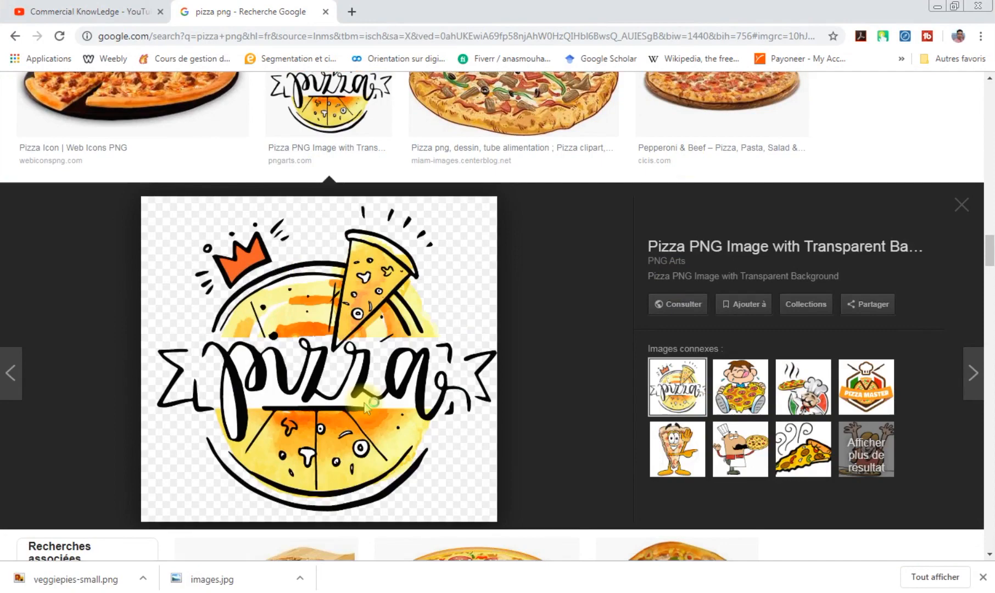
left_click(938, 6)
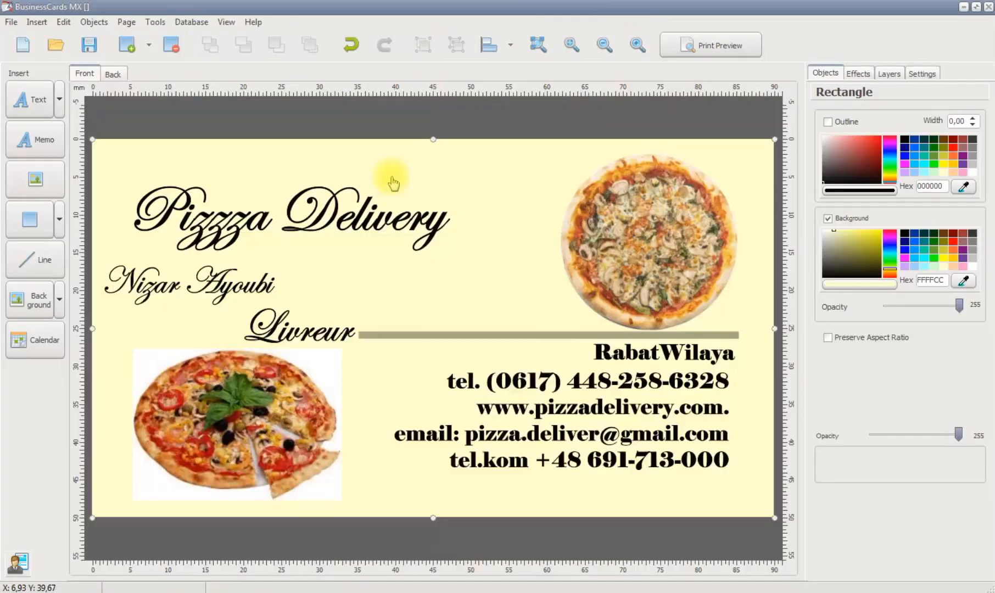
Insert the saved "pizza" lettering picture in the middle of the card
left_click(149, 48)
left_click(167, 177)
double_click(465, 284)
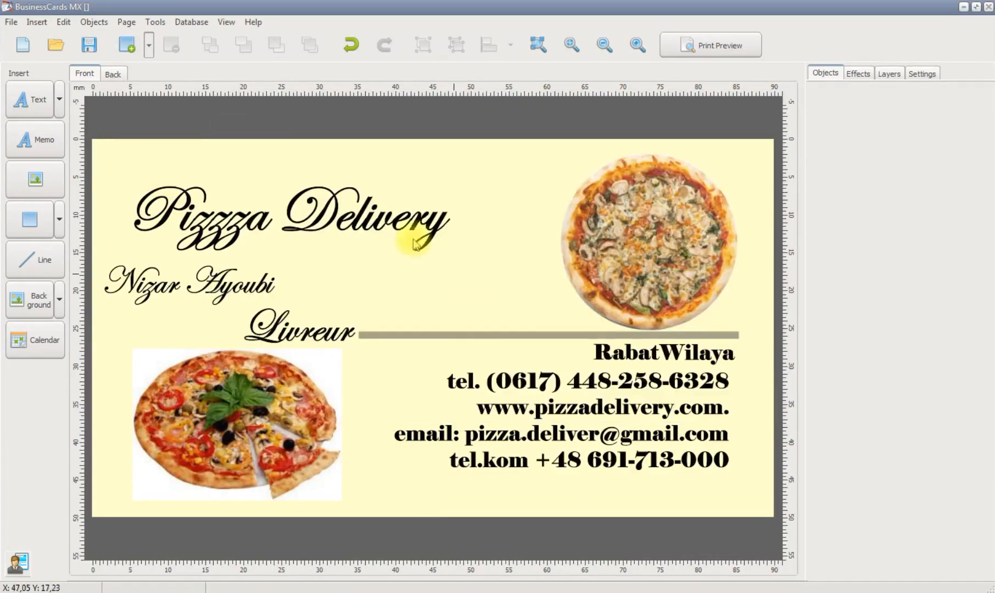
left_click_drag(347, 249, 487, 294)
left_click_drag(398, 294, 420, 314)
Replace the mushroom pizza with the "pizza" lettering picture, enlarged above the horizontal line
left_click(643, 248)
key("Delete")
left_click_drag(384, 280, 567, 210)
left_click_drag(603, 247, 746, 323)
left_click_drag(617, 287, 591, 259)
left_click_drag(659, 294, 717, 323)
left_click_drag(580, 276, 621, 277)
Delete the basil pizza picture from the card's lower left area
left_click(385, 410)
left_click(251, 427)
key("Delete")
Switch to Chrome's pizza image results and save the Allo Pizza Plus picture with black olives and basil as add1-pizza.png
left_click(307, 575)
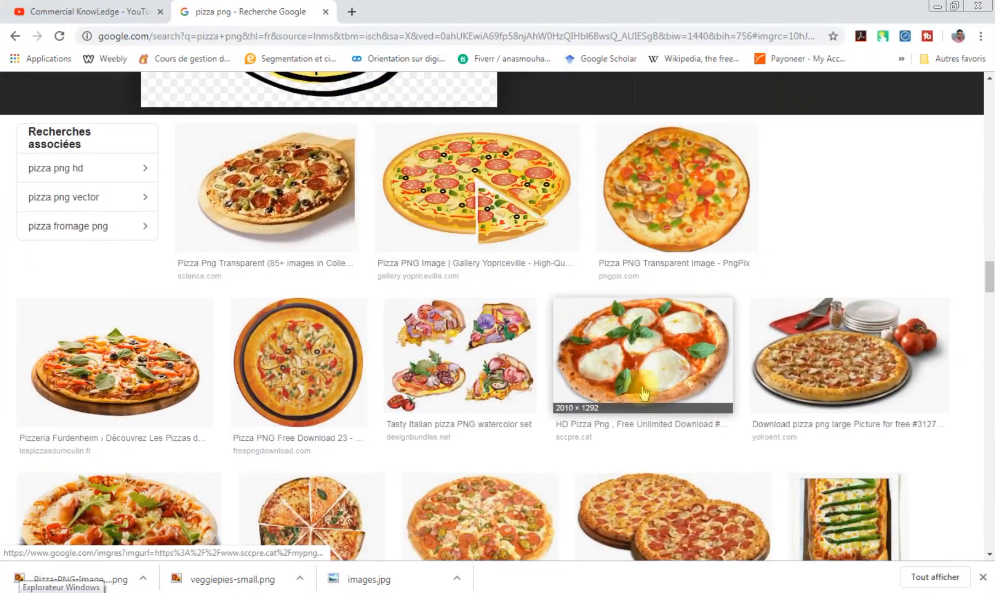
scroll(439, 384, "down", 5)
scroll(438, 512, "down", 5)
left_click(165, 484)
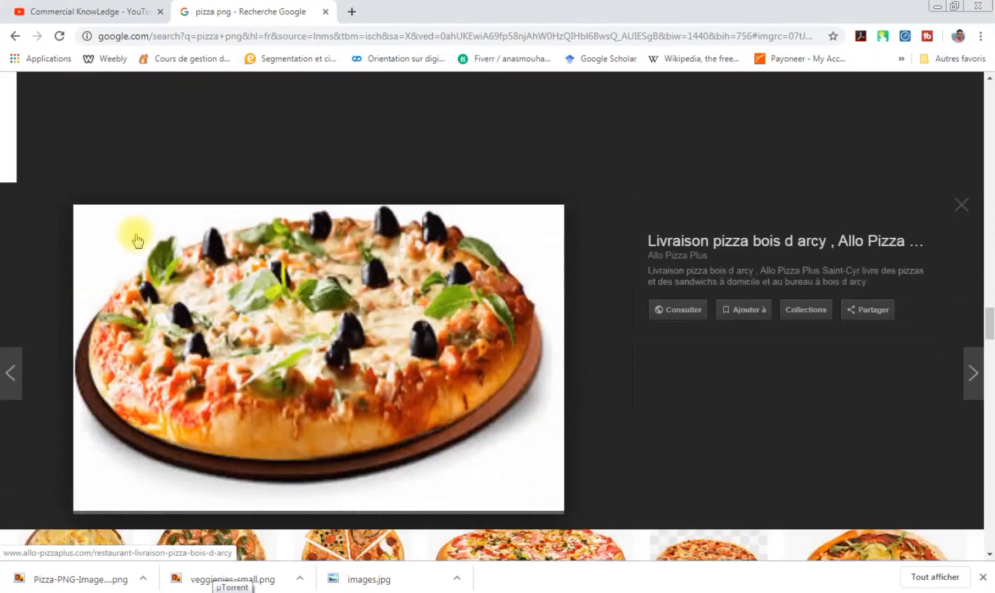
right_click(394, 322)
left_click(489, 446)
left_click(371, 310)
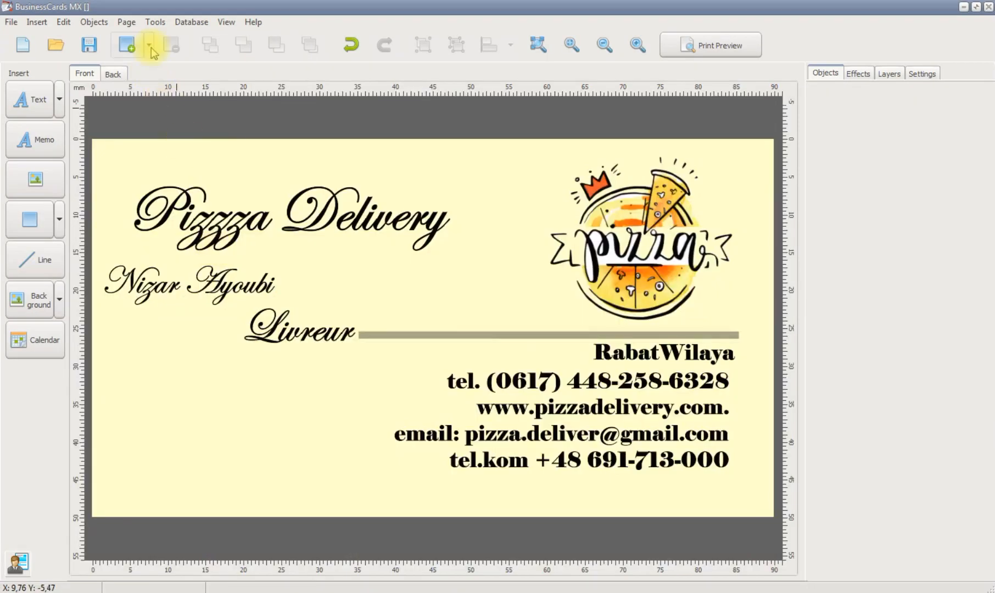
Return to BusinessCards MX and insert the add1-pizza picture from the Téléchargements folder into the card
left_click(149, 46)
left_click(156, 174)
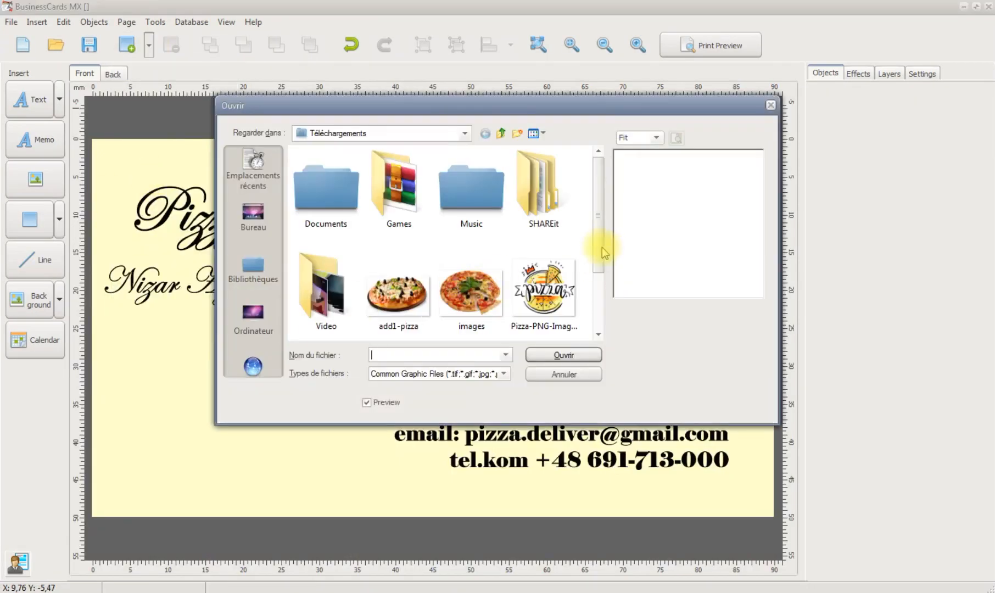
scroll(604, 253, "down", 2)
double_click(326, 292)
Place the olive pizza picture in the card's lower left area below "Livreur" and enlarge it to about 30 mm wide
left_click_drag(132, 368, 329, 495)
left_click_drag(223, 430, 213, 409)
left_click_drag(309, 467, 356, 496)
left_click_drag(292, 420, 307, 437)
left_click(376, 464)
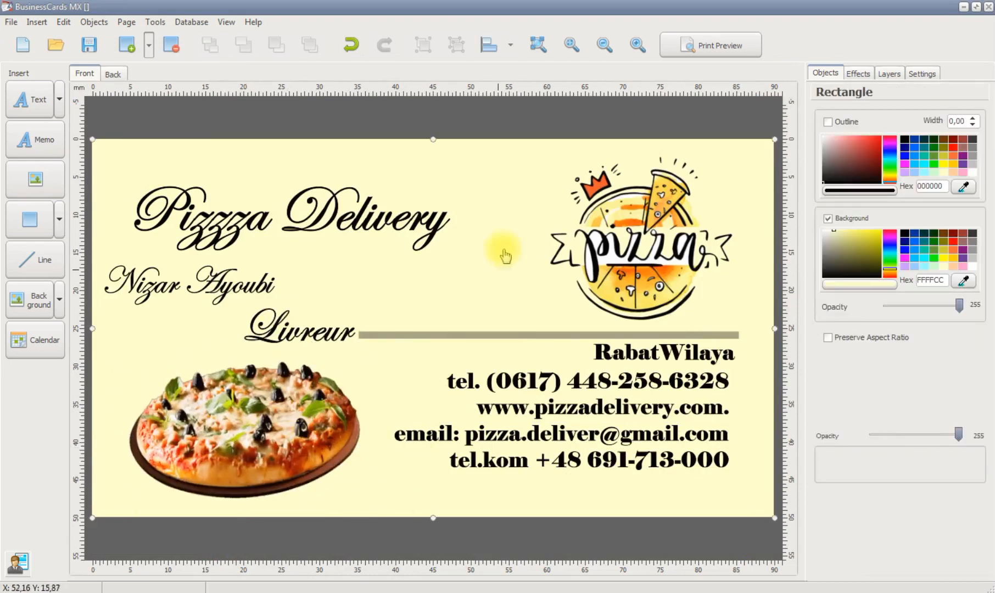
left_click(89, 45)
key("Escape")
left_click(59, 303)
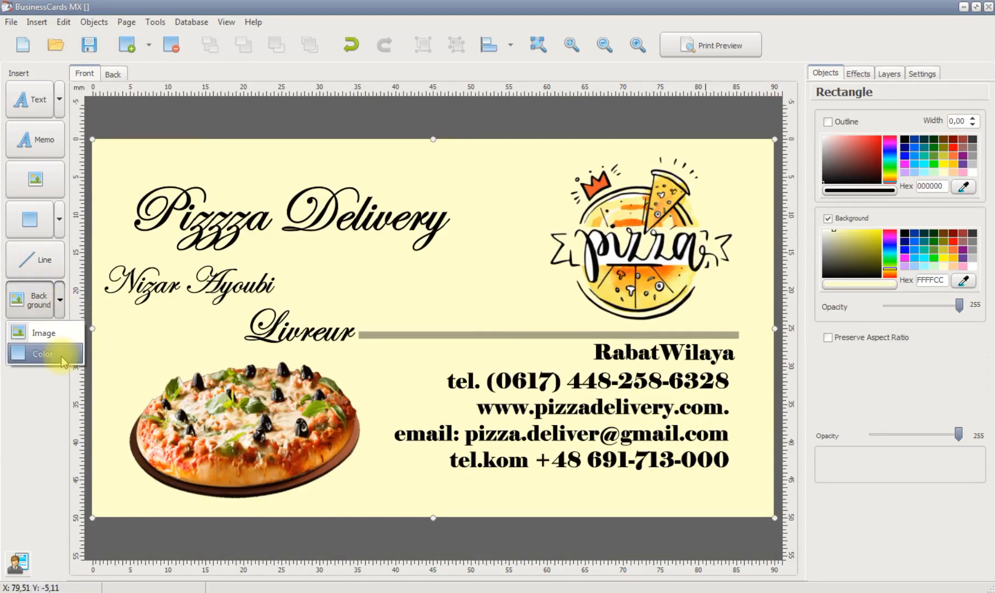
left_click(150, 331)
left_click(40, 344)
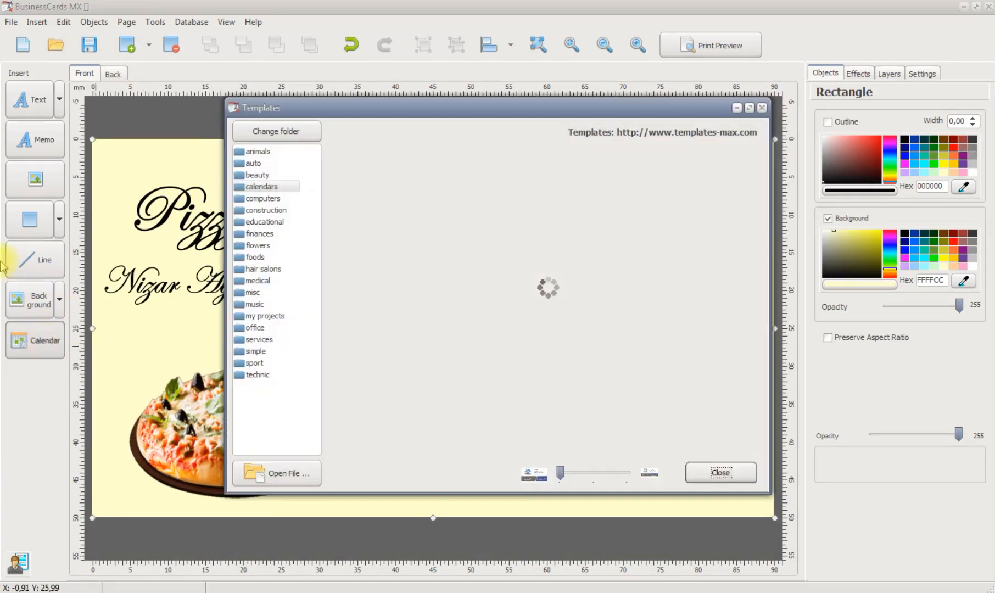
left_click(762, 109)
left_click(89, 45)
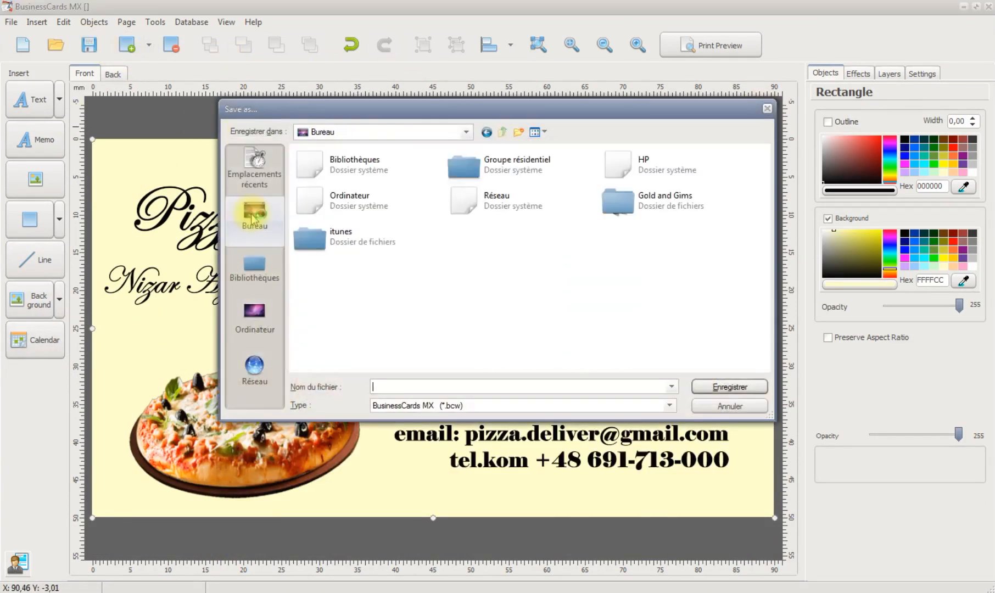
left_click(768, 108)
left_click(22, 45)
left_click(604, 347)
Export the card as a JPEG image named pizza to the desktop (Bureau) and open the exported picture there
left_click(11, 22)
mouse_move(88, 125)
left_click(203, 186)
left_click(459, 413)
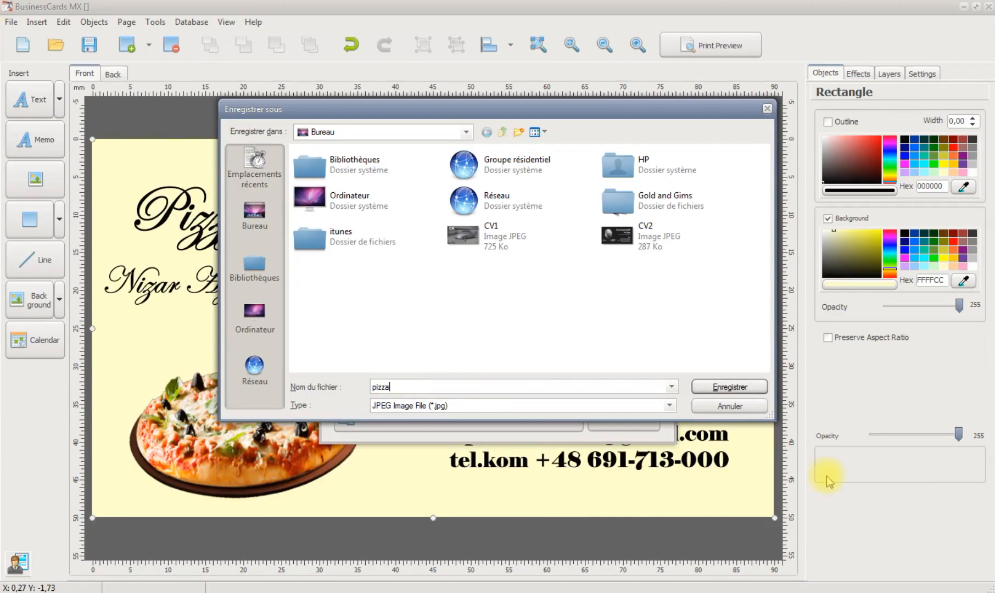
left_click(730, 386)
left_click(964, 8)
double_click(93, 383)
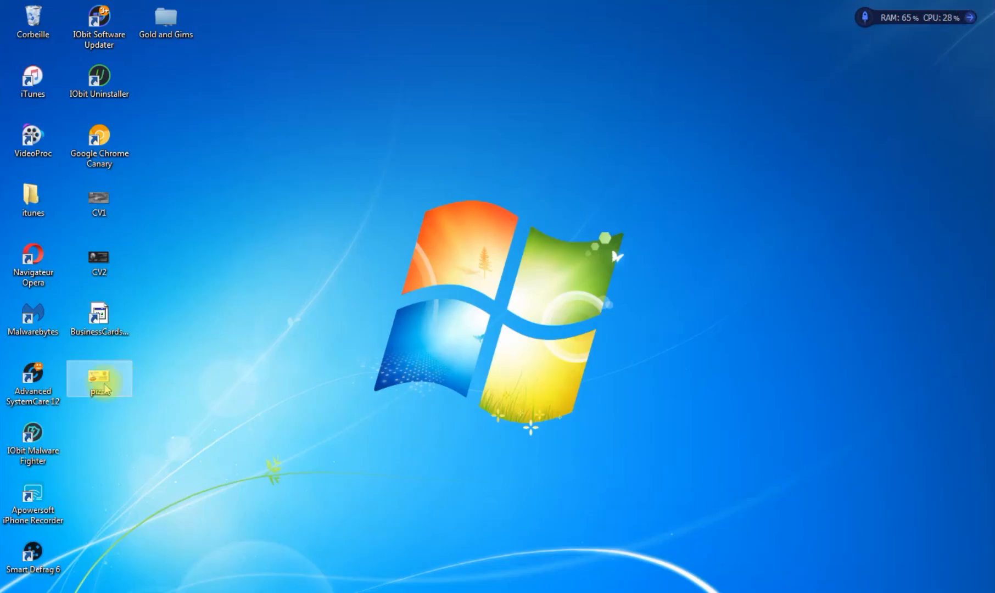